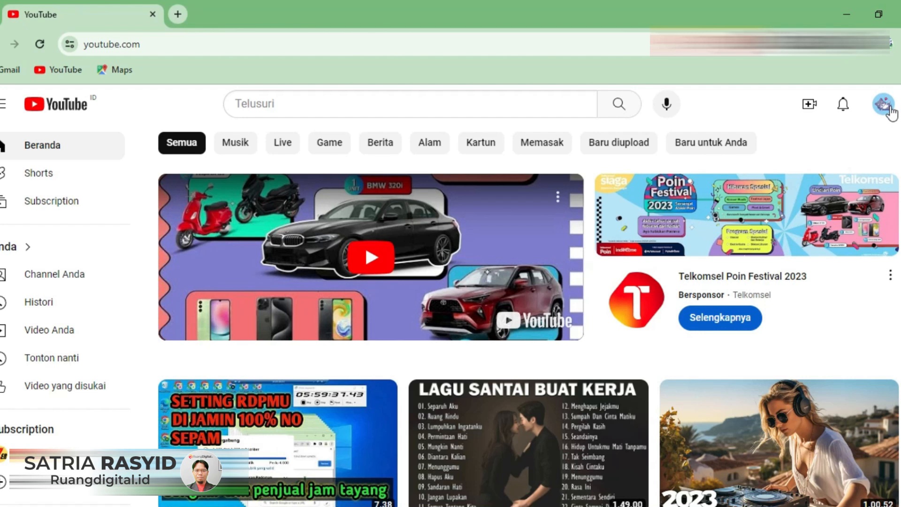
- Open the overview of all channels belonging to the current YouTube account
{"action": "left_click", "coordinate": [874, 101]}
{"action": "left_click", "coordinate": [885, 112]}
{"action": "left_click", "coordinate": [886, 112]}
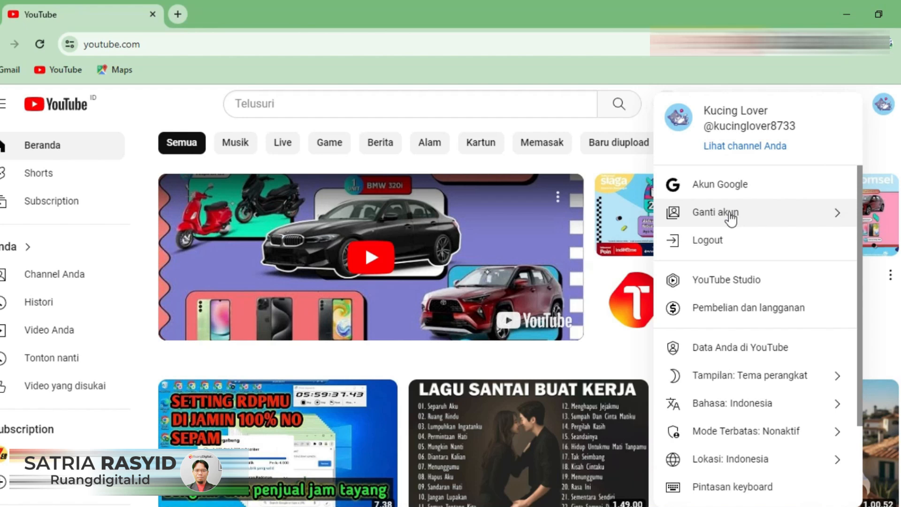
{"action": "left_click", "coordinate": [752, 217]}
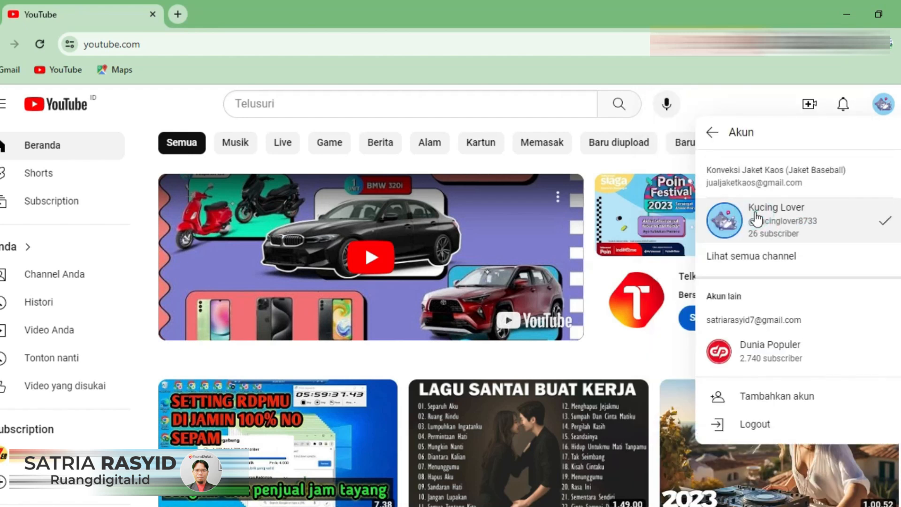
{"action": "left_click", "coordinate": [751, 262]}
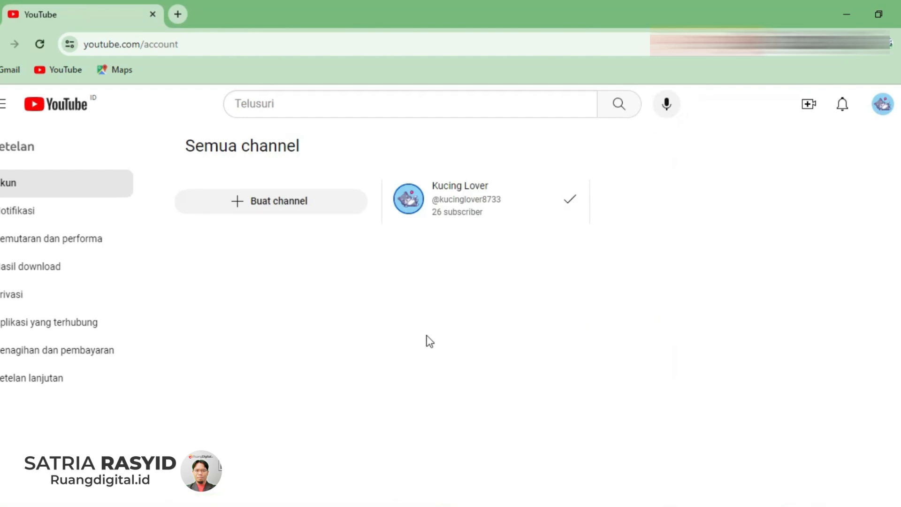
- Open the "Buat channel" page in a new browser tab and switch to it
{"action": "right_click", "coordinate": [284, 202]}
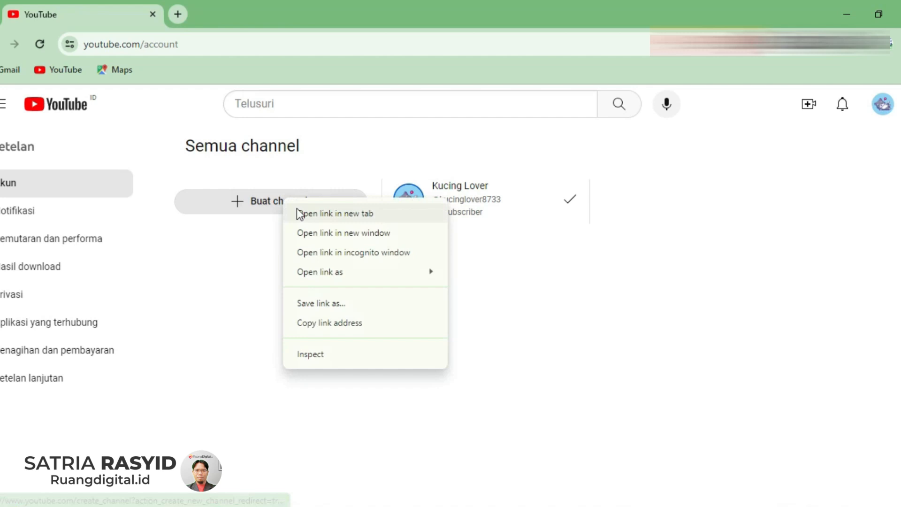
{"action": "left_click", "coordinate": [329, 214]}
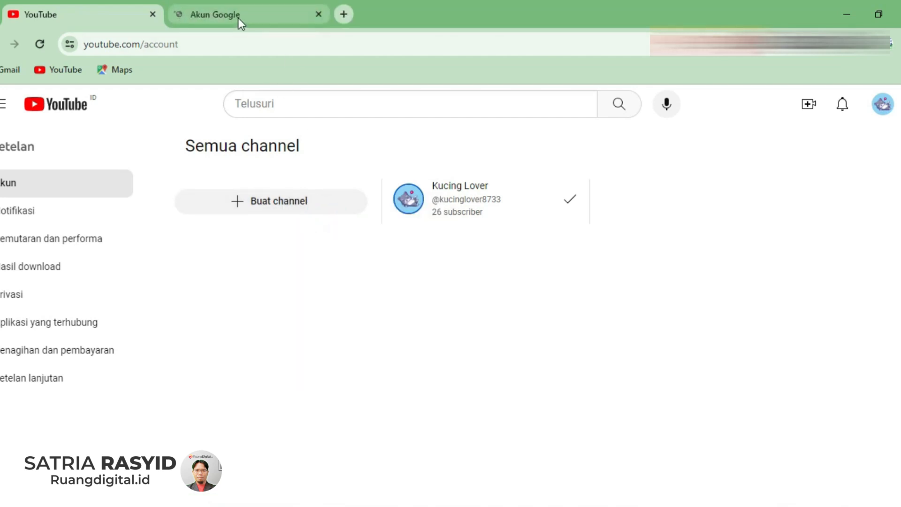
{"action": "left_click", "coordinate": [238, 18]}
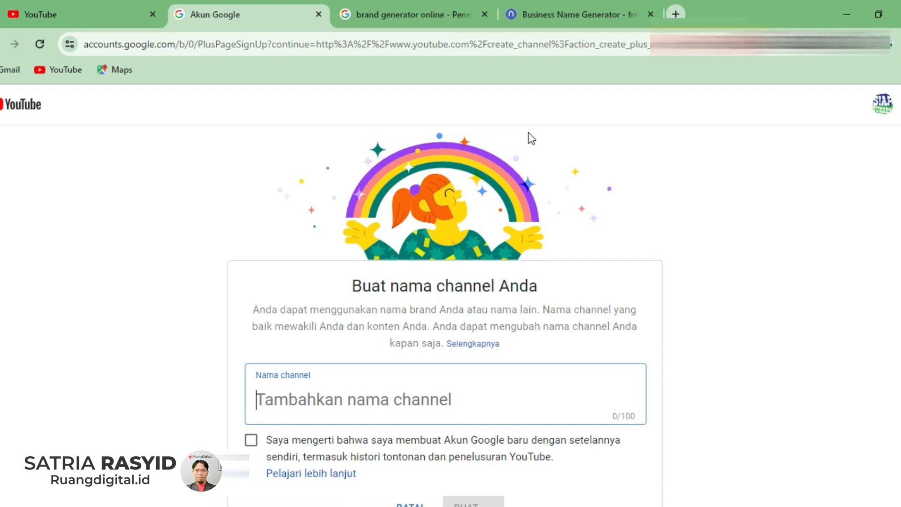
- Switch to the Namelix business name generator and submit the keyword "traveling"
{"action": "left_click", "coordinate": [555, 15]}
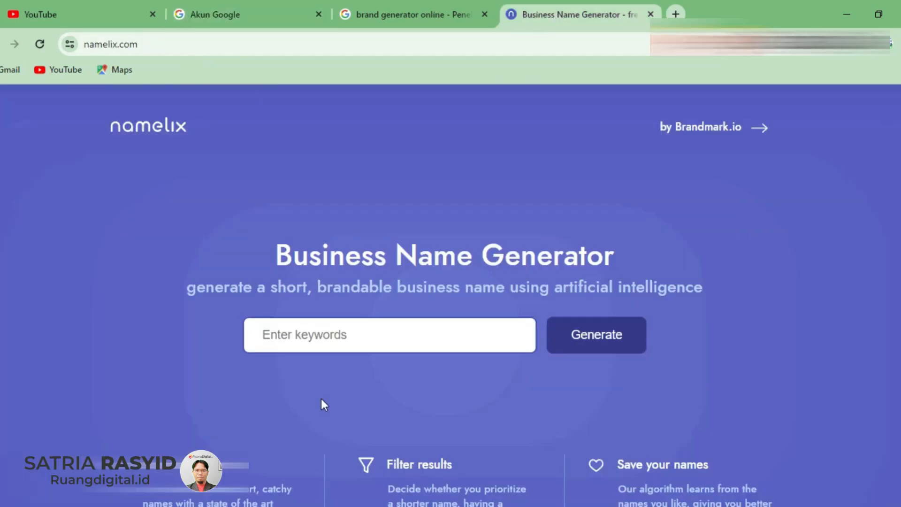
{"action": "left_click", "coordinate": [329, 337]}
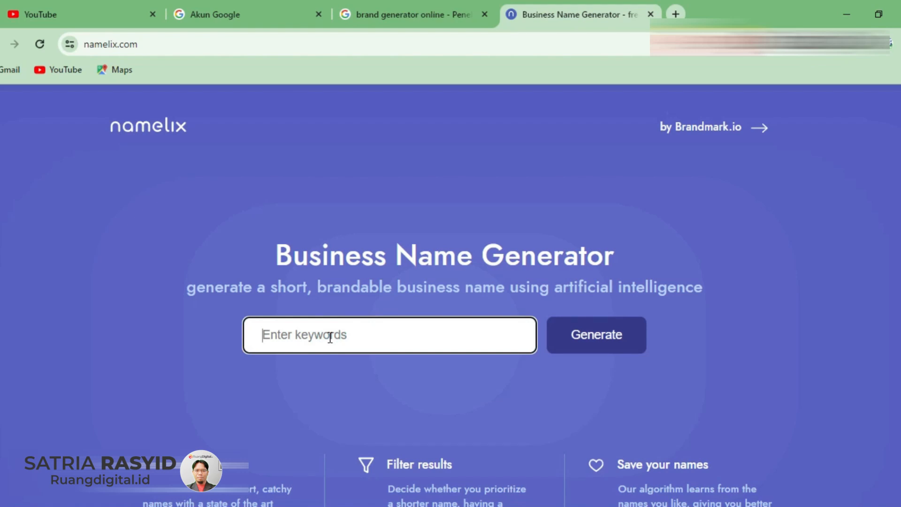
{"action": "type", "text": "traveling"}
{"action": "key", "text": "Return"}
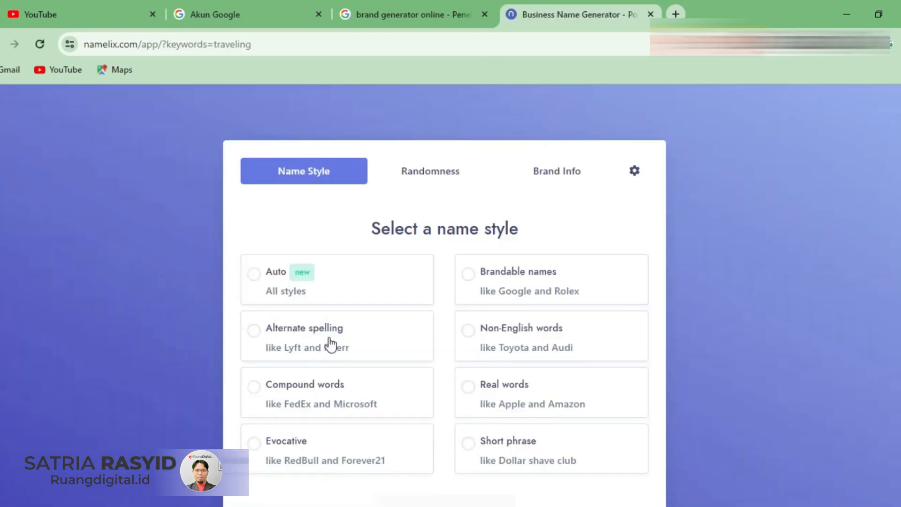
- Generate name ideas with the Auto name style and Medium randomness, leaving the business description empty, and browse the suggestions
{"action": "left_click", "coordinate": [253, 274]}
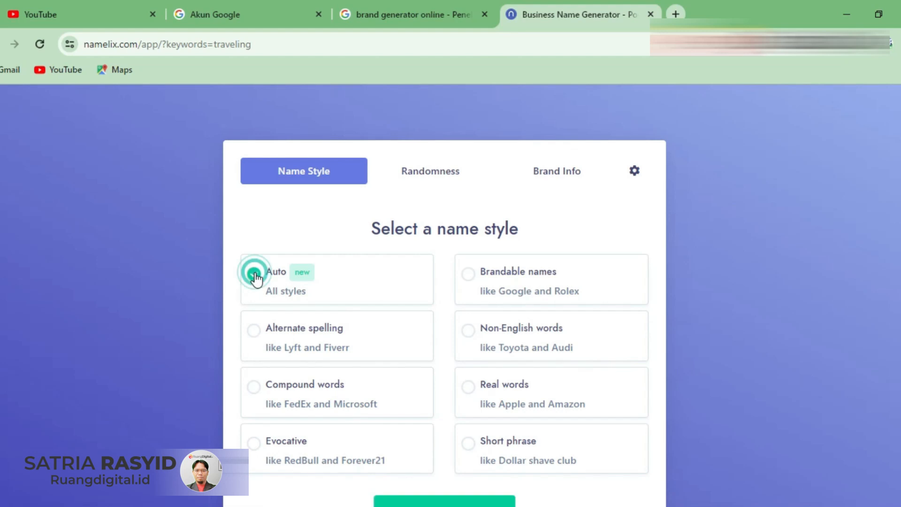
{"action": "scroll", "coordinate": [402, 366], "scroll_direction": "down", "scroll_amount": 1}
{"action": "left_click", "coordinate": [443, 459]}
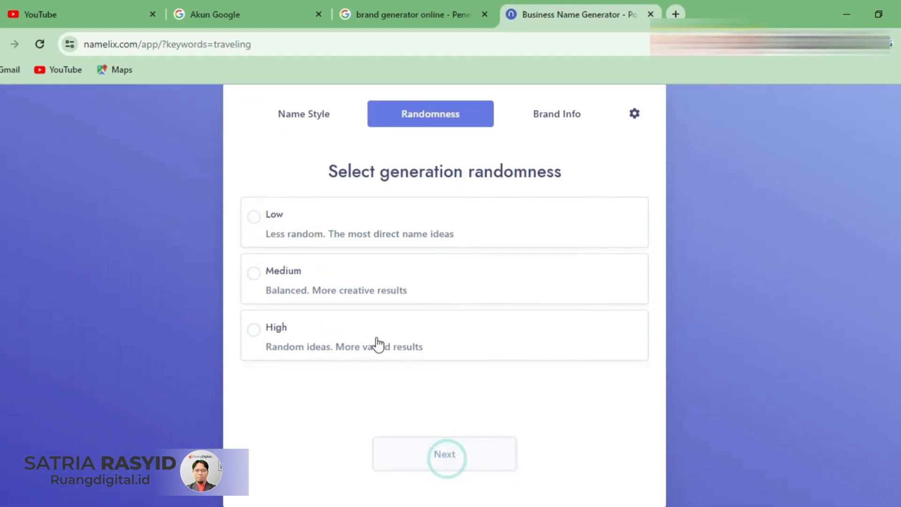
{"action": "left_click", "coordinate": [256, 281]}
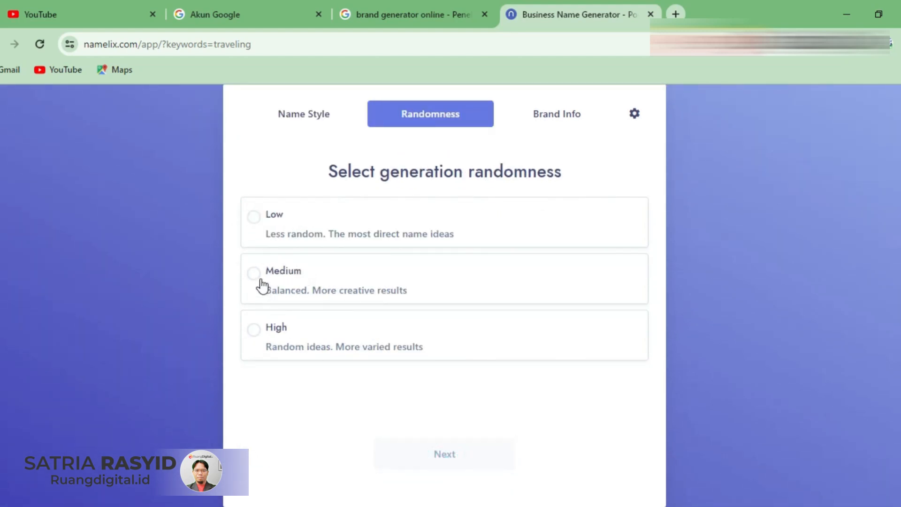
{"action": "left_click", "coordinate": [458, 464]}
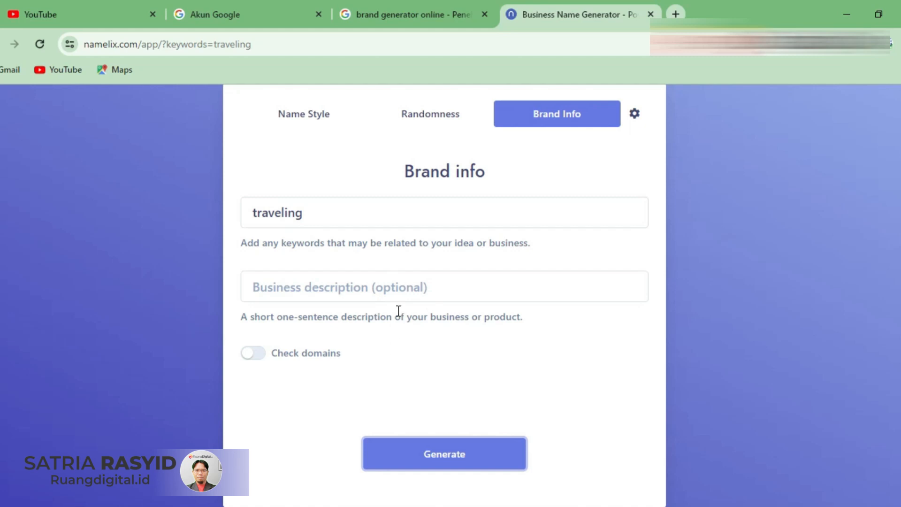
{"action": "left_click", "coordinate": [442, 458]}
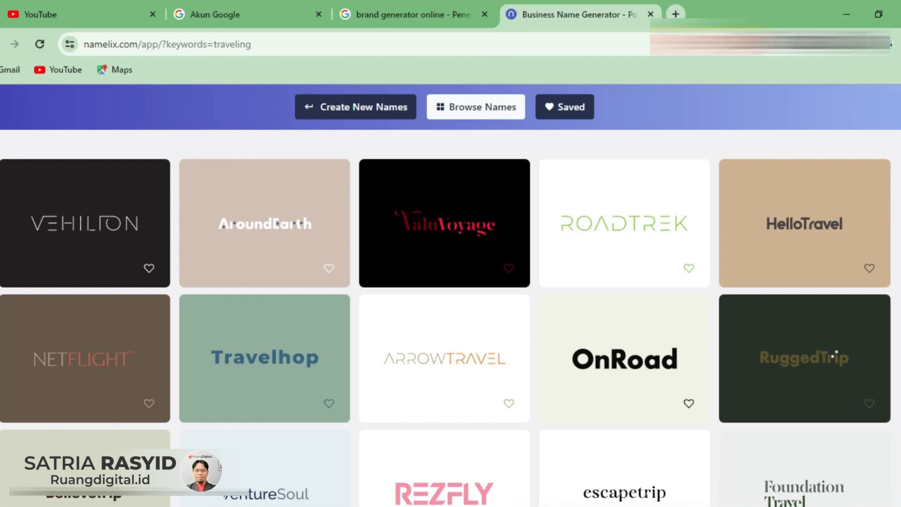
{"action": "scroll", "coordinate": [838, 353], "scroll_direction": "down", "scroll_amount": 10}
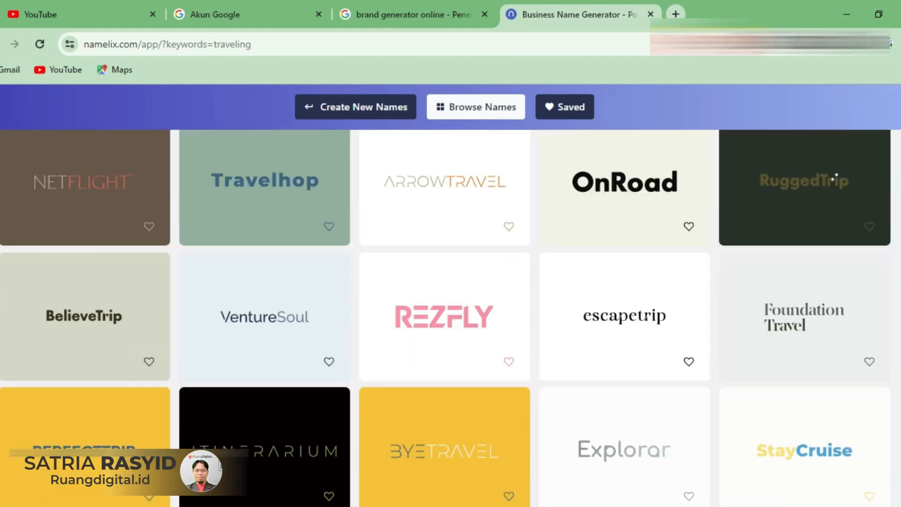
{"action": "scroll", "coordinate": [446, 305], "scroll_direction": "down", "scroll_amount": 12}
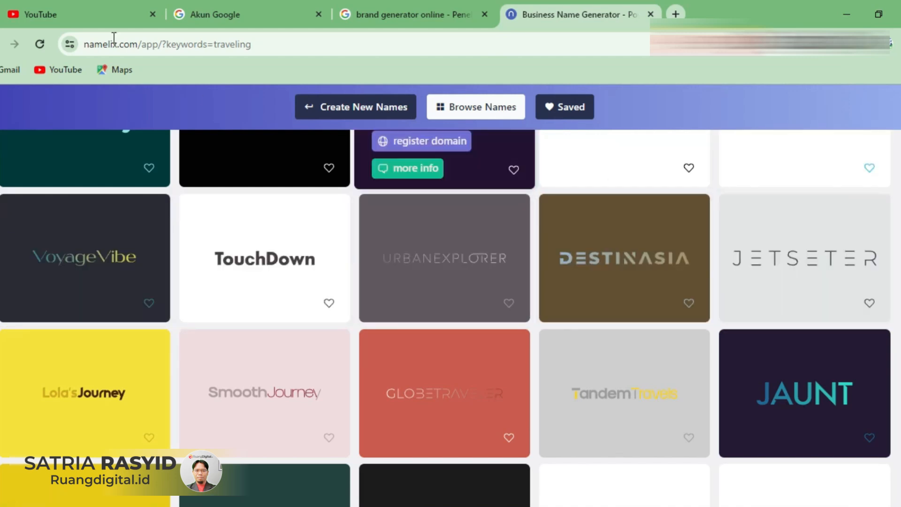
- Switch back to YouTube, search for "destinasia" and filter the results to the type Channel
{"action": "left_click", "coordinate": [77, 5]}
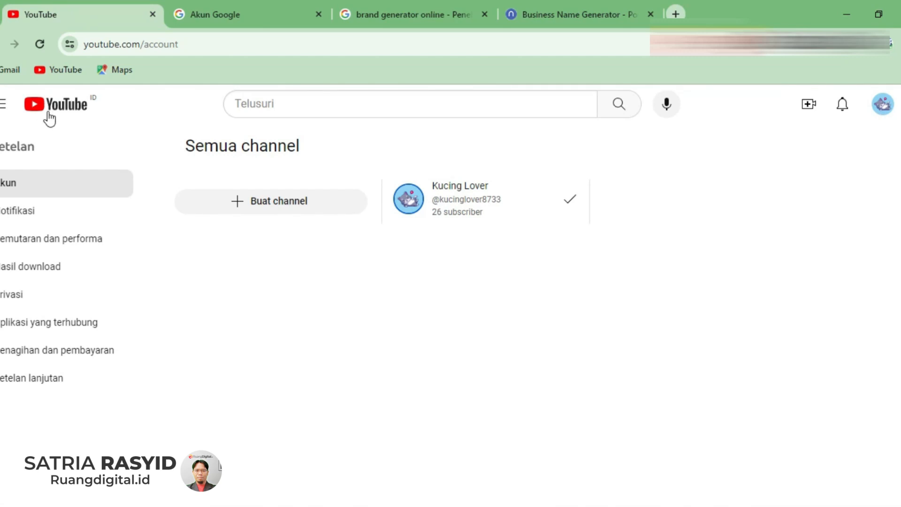
{"action": "left_click", "coordinate": [63, 113]}
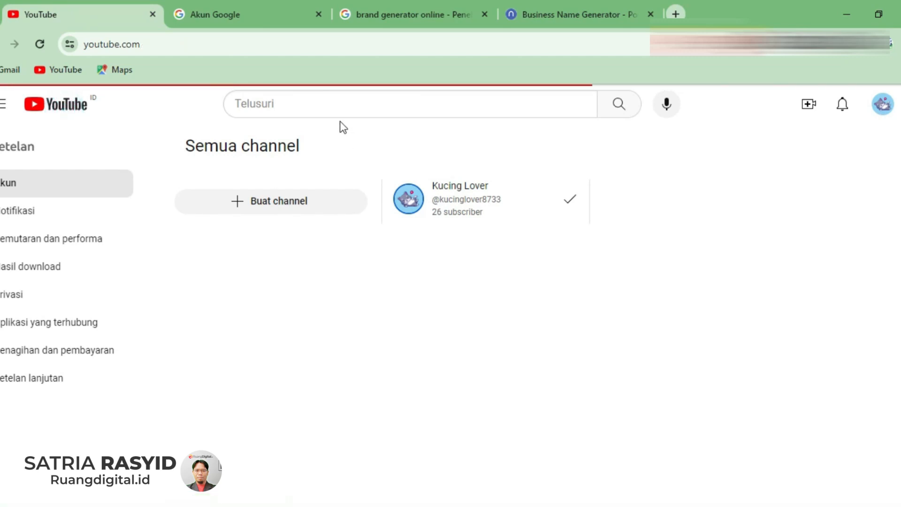
{"action": "left_click", "coordinate": [296, 104]}
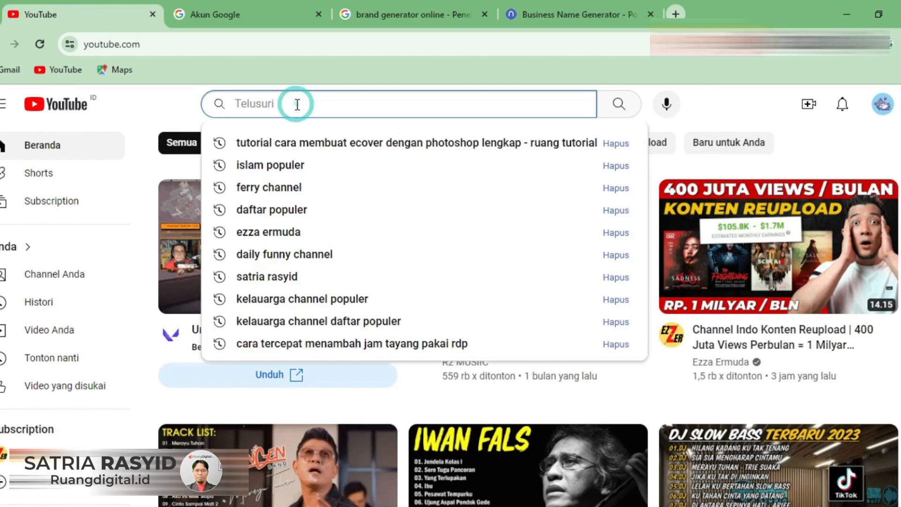
{"action": "type", "text": "destinasia"}
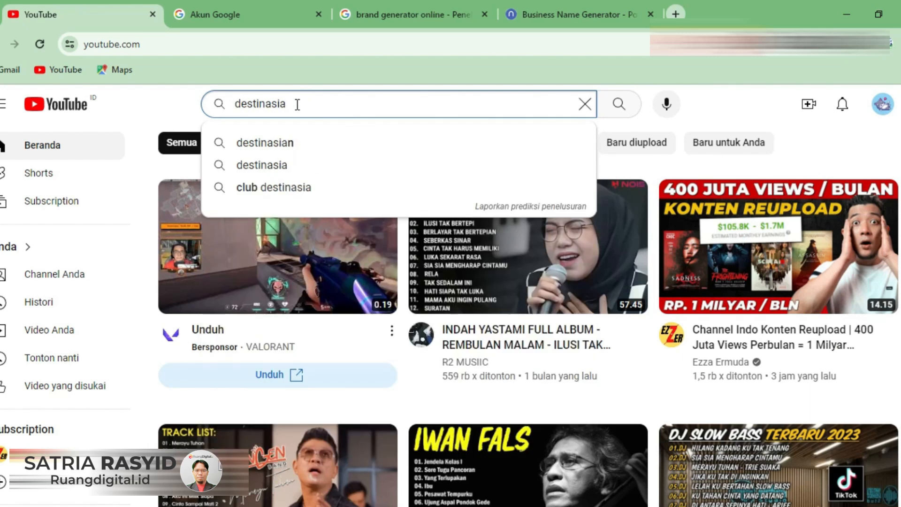
{"action": "key", "text": "Return"}
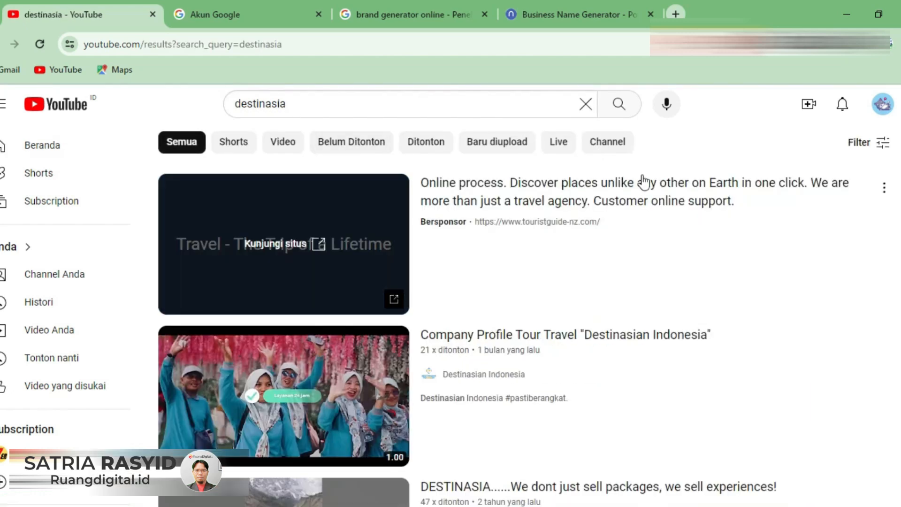
{"action": "left_click", "coordinate": [882, 143]}
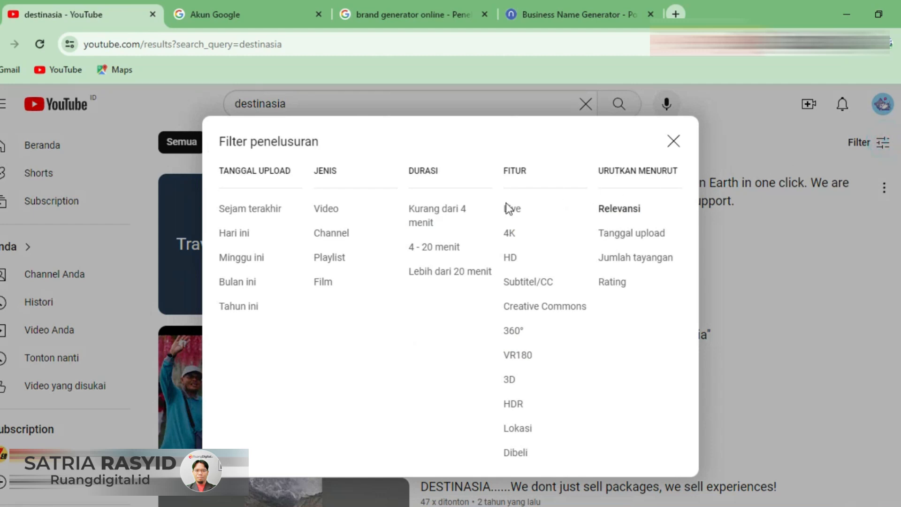
{"action": "left_click", "coordinate": [334, 235]}
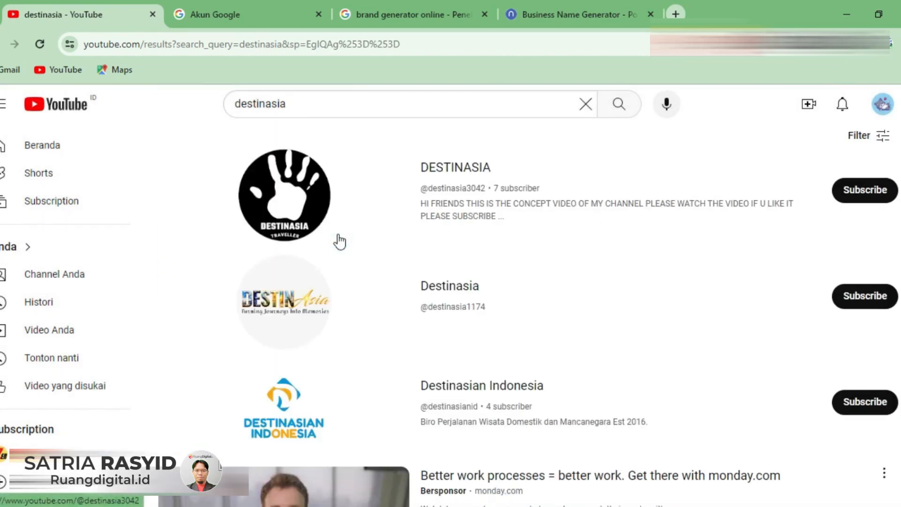
- Examine the channel results to check whether the name "destinasia" is already used by other channels
{"action": "scroll", "coordinate": [540, 237], "scroll_direction": "down", "scroll_amount": 2}
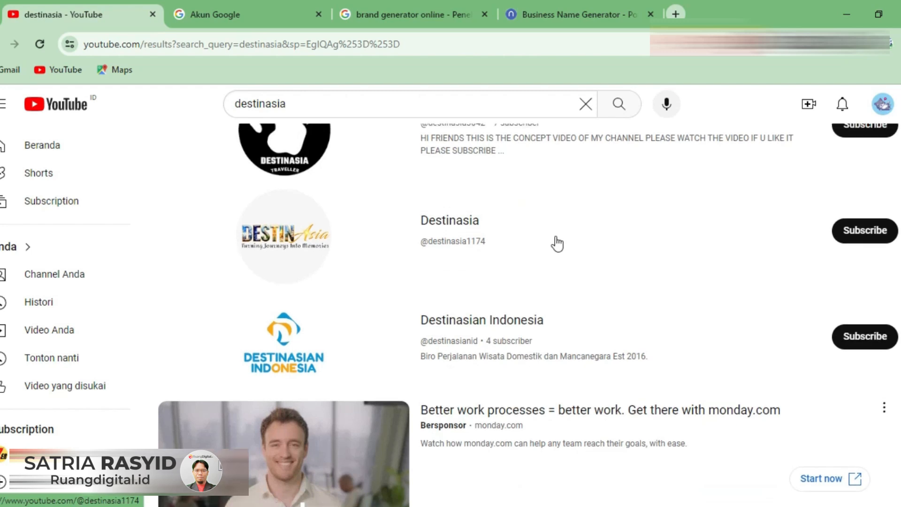
{"action": "scroll", "coordinate": [554, 241], "scroll_direction": "up", "scroll_amount": 2}
{"action": "scroll", "coordinate": [566, 203], "scroll_direction": "down", "scroll_amount": 3}
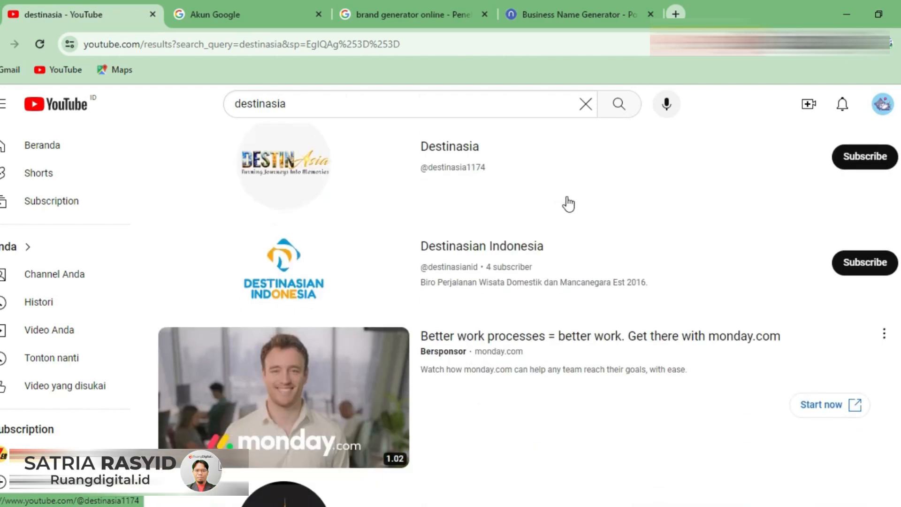
{"action": "scroll", "coordinate": [568, 204], "scroll_direction": "down", "scroll_amount": 8}
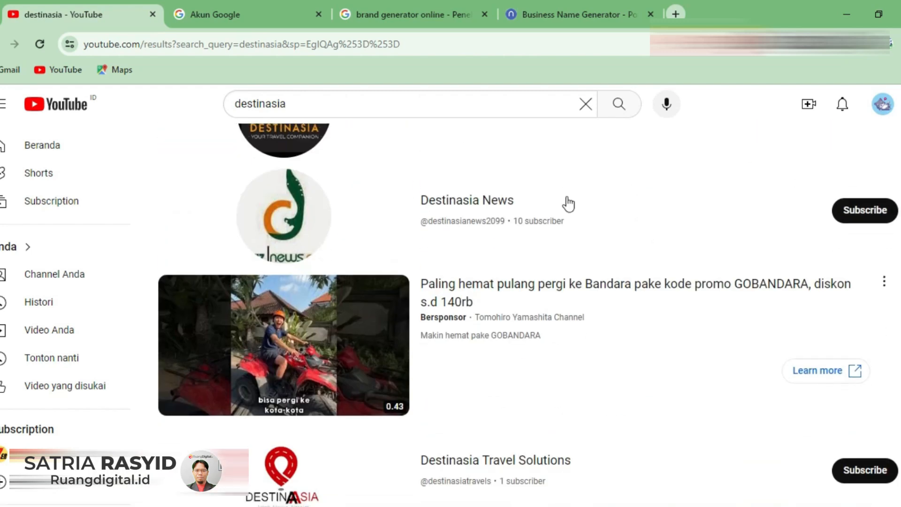
{"action": "scroll", "coordinate": [516, 312], "scroll_direction": "up", "scroll_amount": 8}
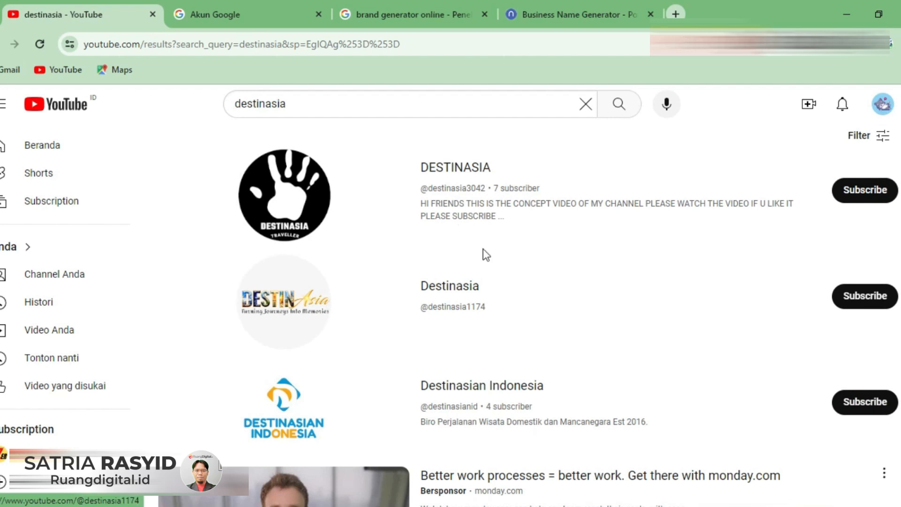
{"action": "scroll", "coordinate": [523, 254], "scroll_direction": "down", "scroll_amount": 6}
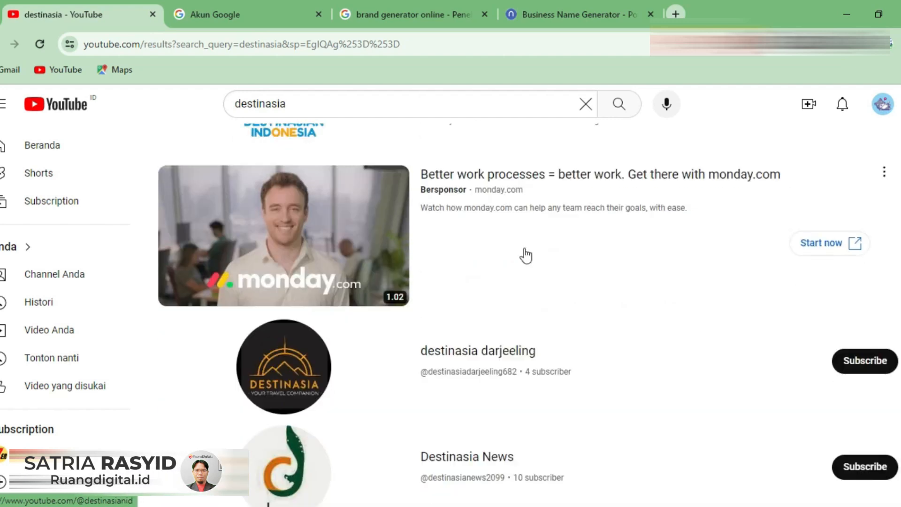
{"action": "scroll", "coordinate": [517, 267], "scroll_direction": "down", "scroll_amount": 3}
{"action": "scroll", "coordinate": [549, 285], "scroll_direction": "down", "scroll_amount": 4}
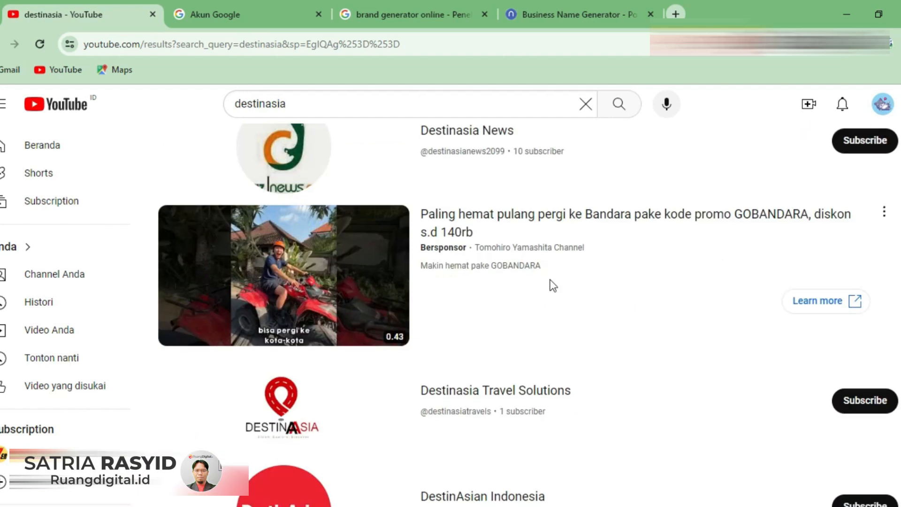
{"action": "scroll", "coordinate": [553, 287], "scroll_direction": "down", "scroll_amount": 4}
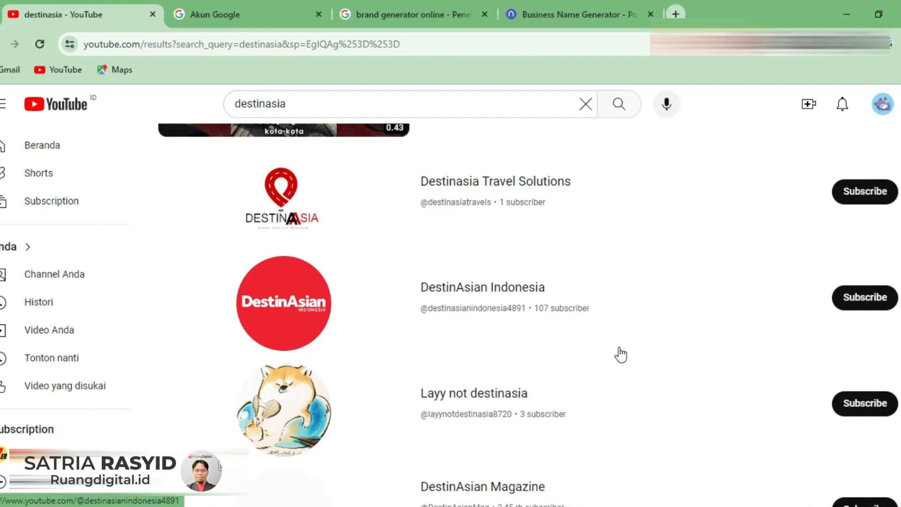
{"action": "scroll", "coordinate": [620, 355], "scroll_direction": "up", "scroll_amount": 15}
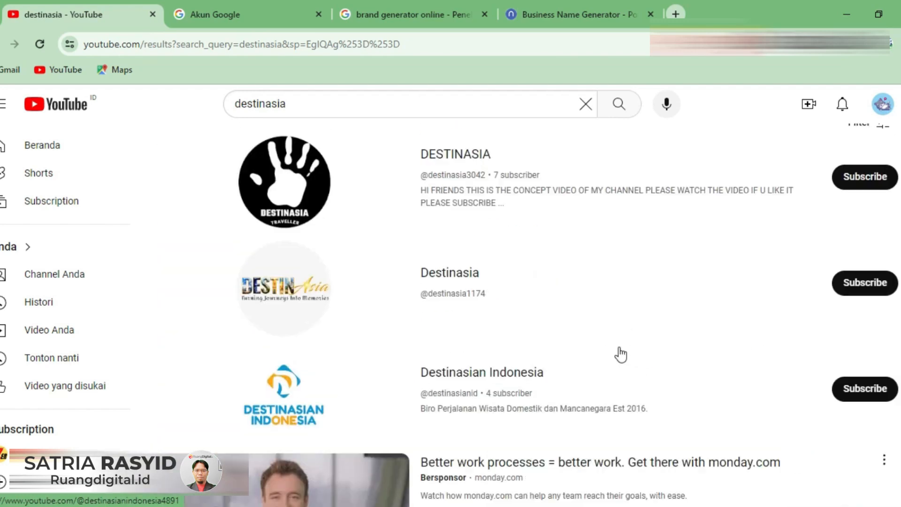
{"action": "scroll", "coordinate": [621, 354], "scroll_direction": "up", "scroll_amount": 1}
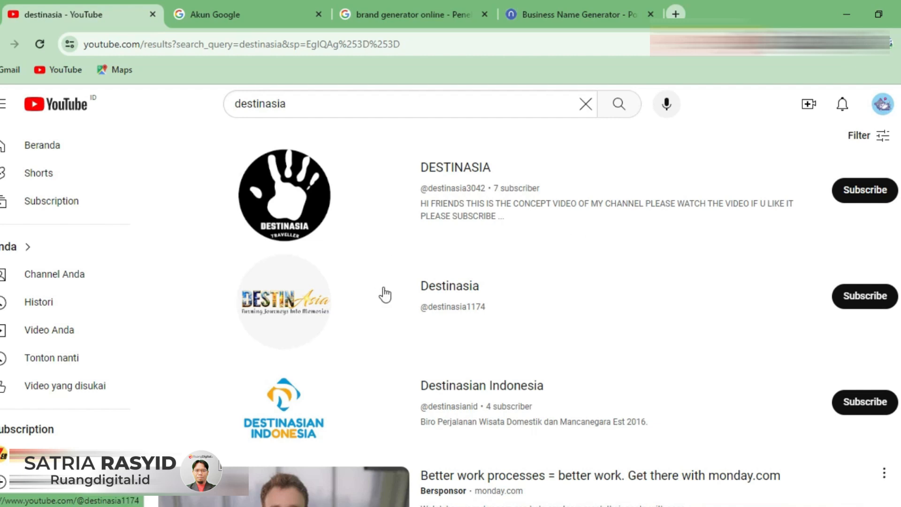
{"action": "scroll", "coordinate": [384, 297], "scroll_direction": "down", "scroll_amount": 3}
{"action": "scroll", "coordinate": [385, 299], "scroll_direction": "down", "scroll_amount": 4}
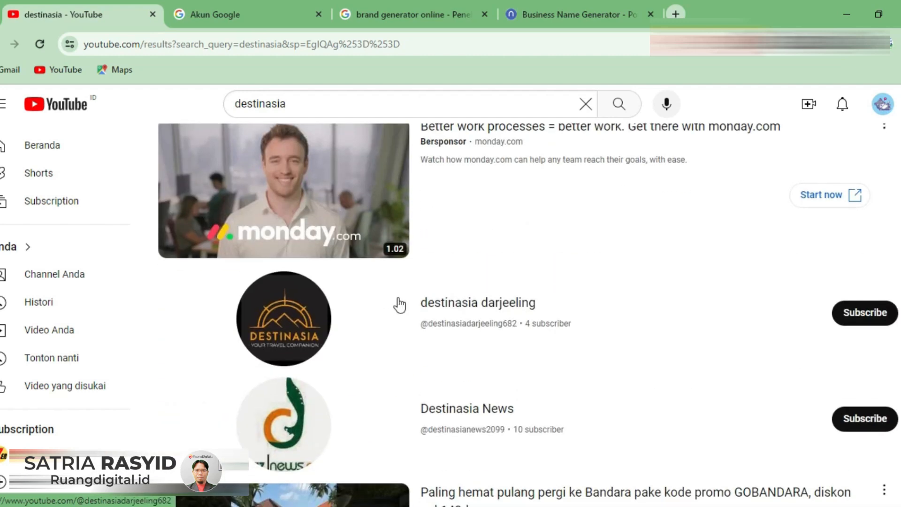
{"action": "scroll", "coordinate": [399, 305], "scroll_direction": "down", "scroll_amount": 4}
{"action": "scroll", "coordinate": [399, 305], "scroll_direction": "up", "scroll_amount": 4}
{"action": "scroll", "coordinate": [400, 305], "scroll_direction": "up", "scroll_amount": 5}
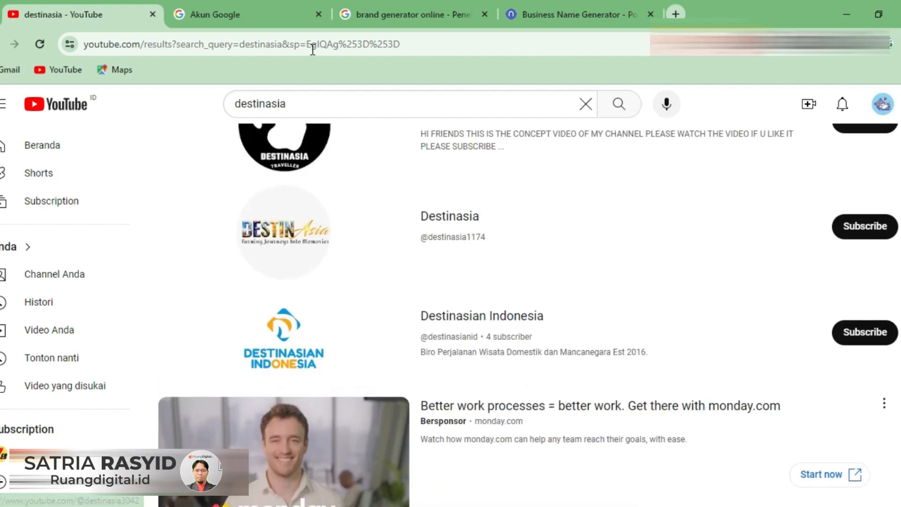
- Return to the channel creation form, name the channel "Destinasi", accept the new Google account acknowledgement and create the channel
{"action": "left_click", "coordinate": [262, 15]}
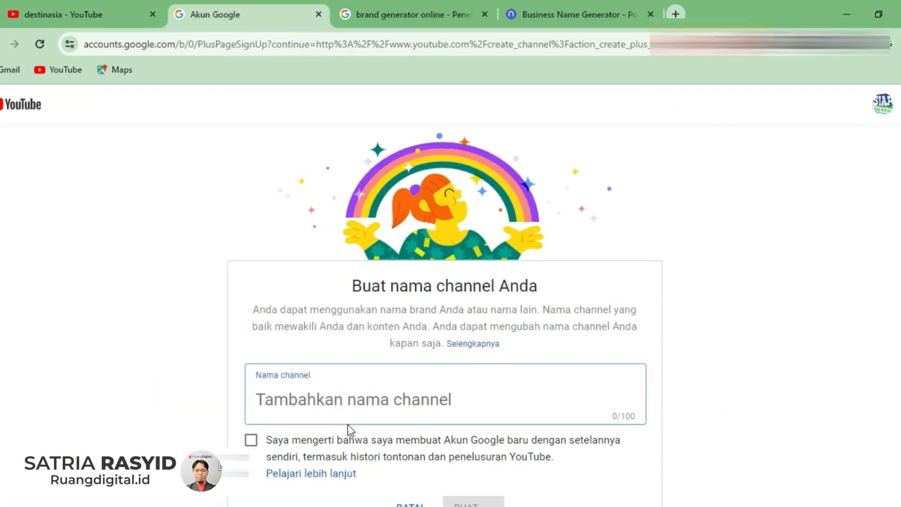
{"action": "type", "text": "Destinasi"}
{"action": "scroll", "coordinate": [348, 426], "scroll_direction": "down", "scroll_amount": 2}
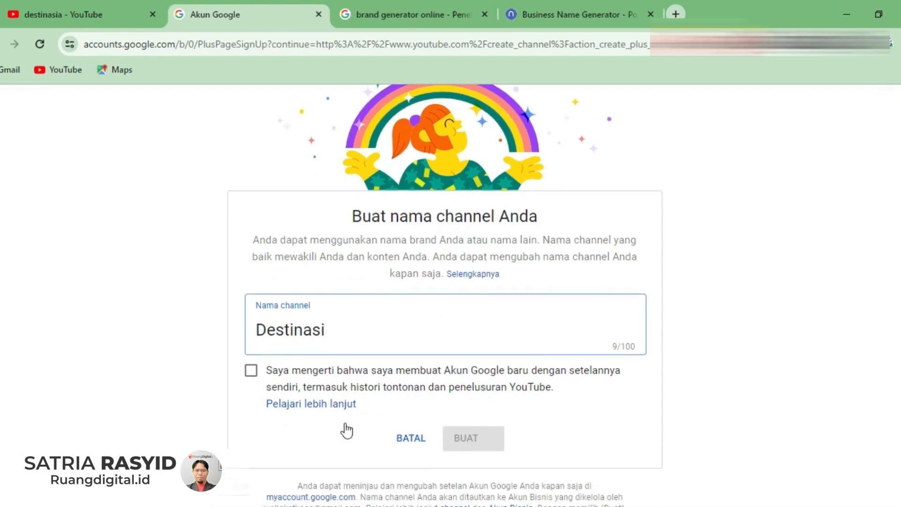
{"action": "left_click", "coordinate": [251, 372]}
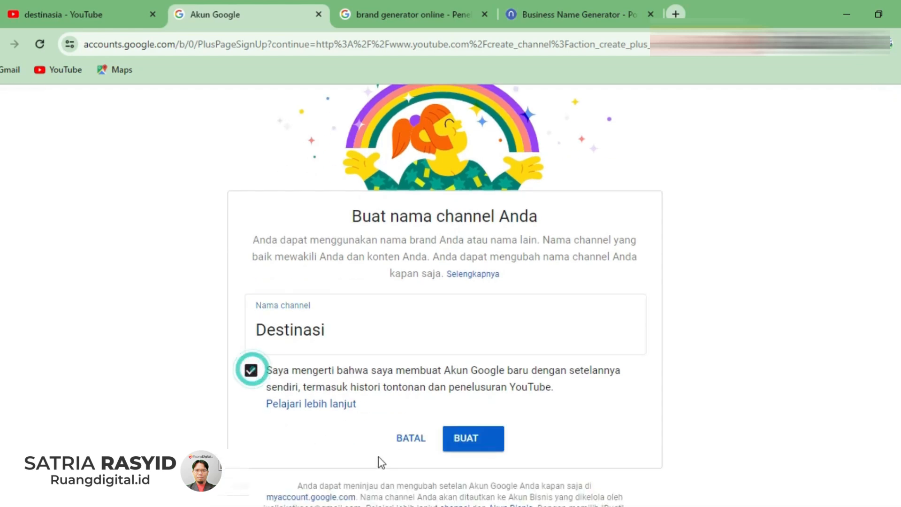
{"action": "left_click", "coordinate": [473, 440]}
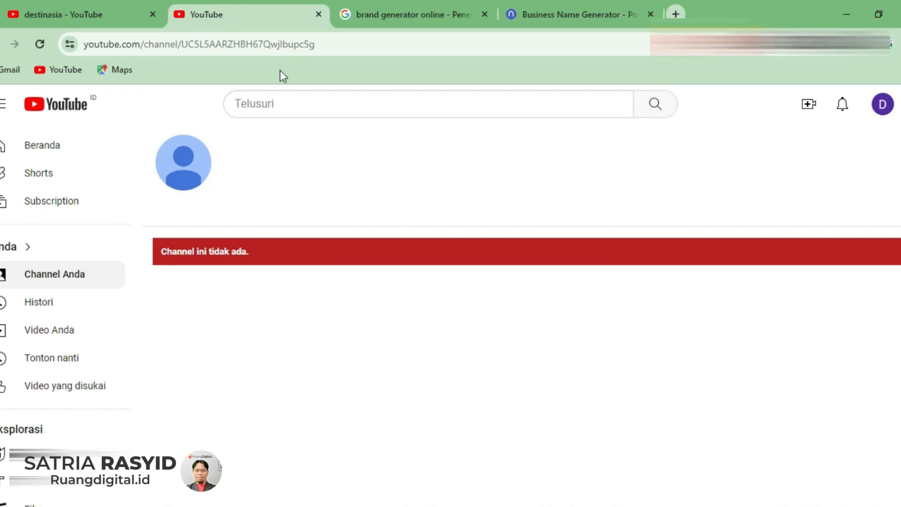
- Switch the active YouTube account to the new Destinasi channel
{"action": "left_click", "coordinate": [883, 105]}
{"action": "left_click", "coordinate": [728, 217]}
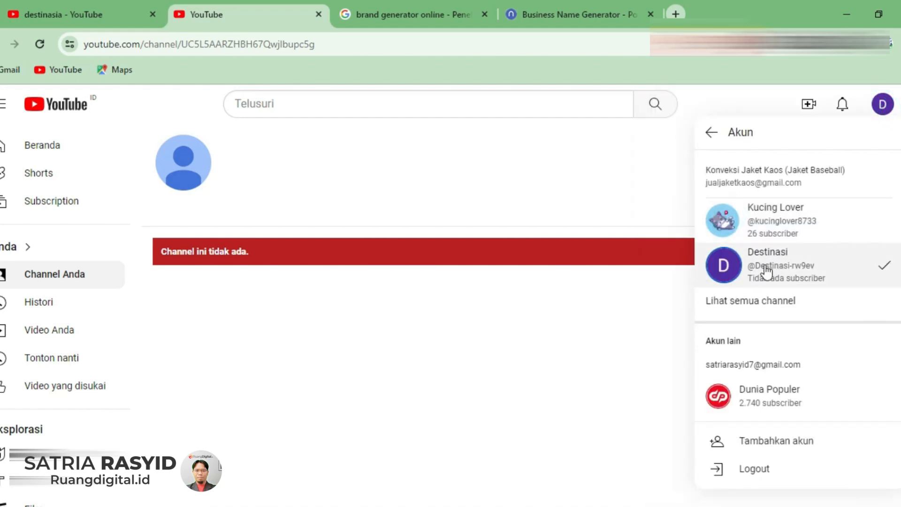
{"action": "left_click", "coordinate": [784, 267]}
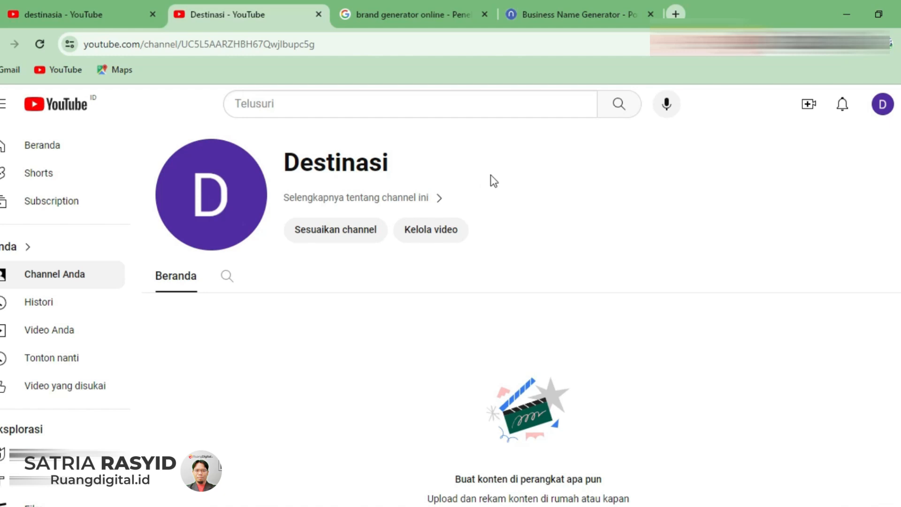
- Open YouTube Studio for the Destinasi channel and dismiss the welcome dialog and the dark theme notice
{"action": "left_click", "coordinate": [884, 106]}
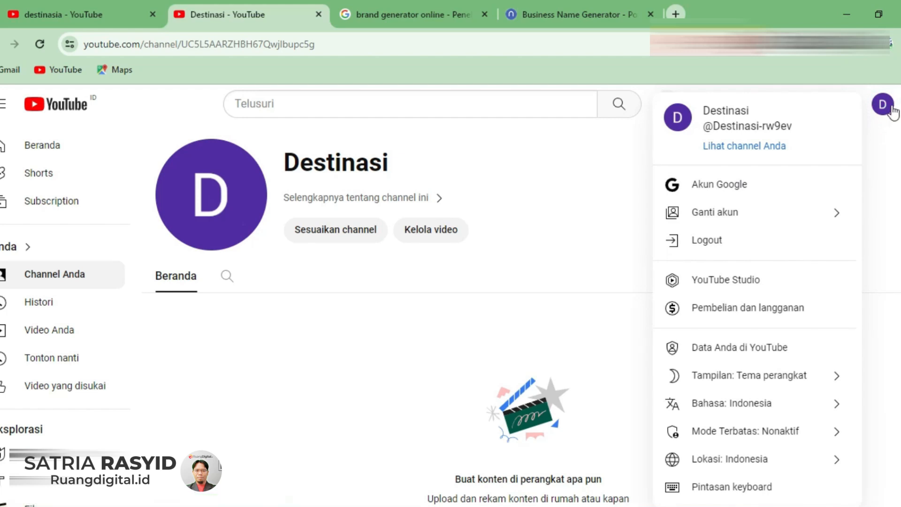
{"action": "left_click", "coordinate": [891, 110]}
{"action": "left_click", "coordinate": [890, 112]}
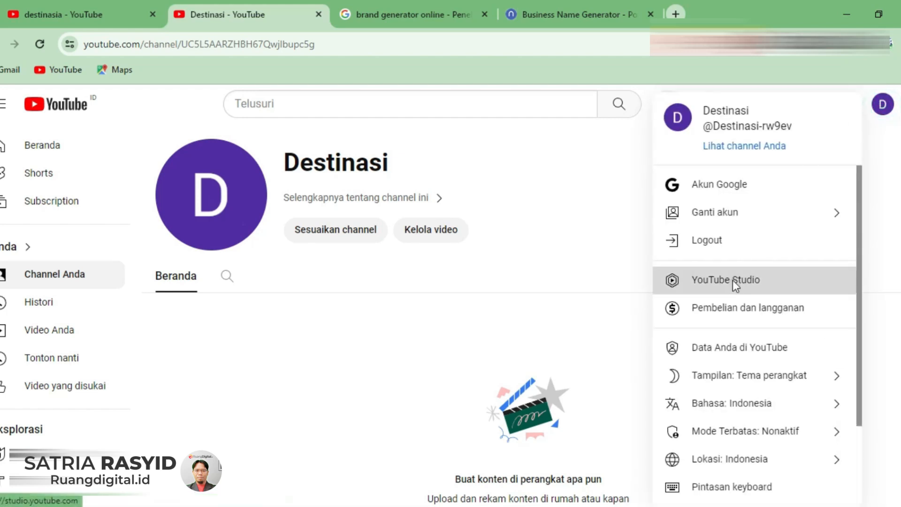
{"action": "left_click", "coordinate": [734, 280]}
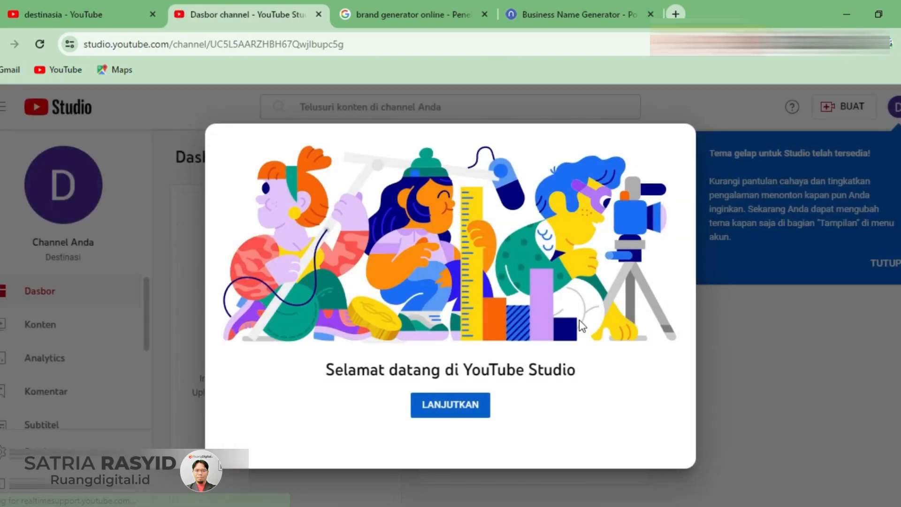
{"action": "left_click", "coordinate": [472, 403]}
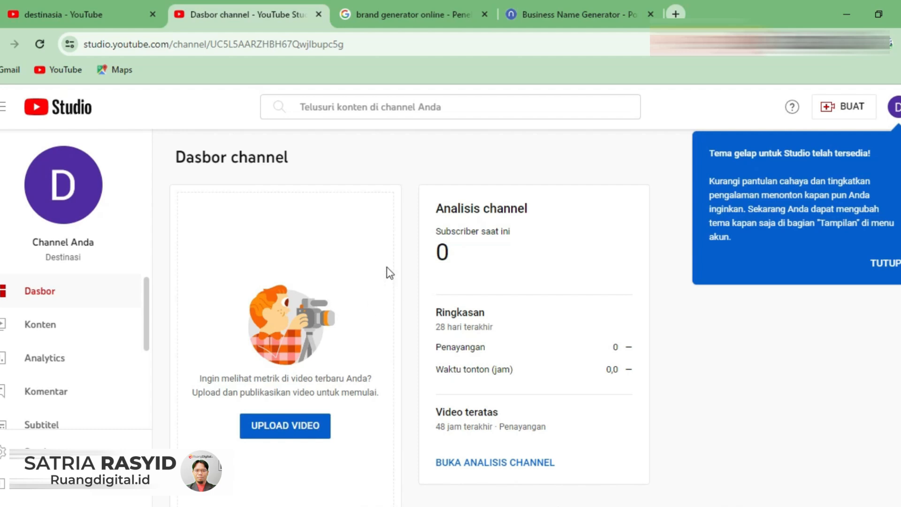
{"action": "left_click", "coordinate": [882, 263]}
{"action": "left_click", "coordinate": [360, 346]}
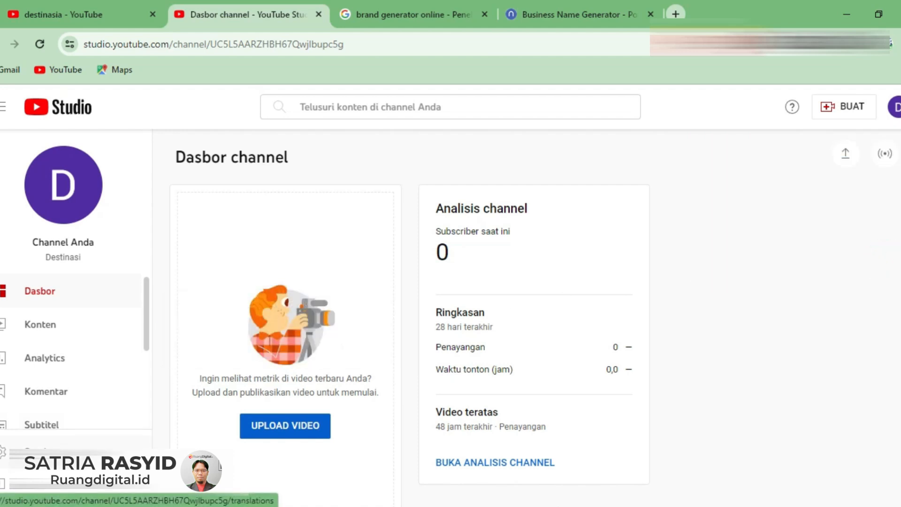
- Open the Studio settings, keep the default currency as USD, and set the channel's country of residence to Amerika Serikat
{"action": "left_click", "coordinate": [36, 452]}
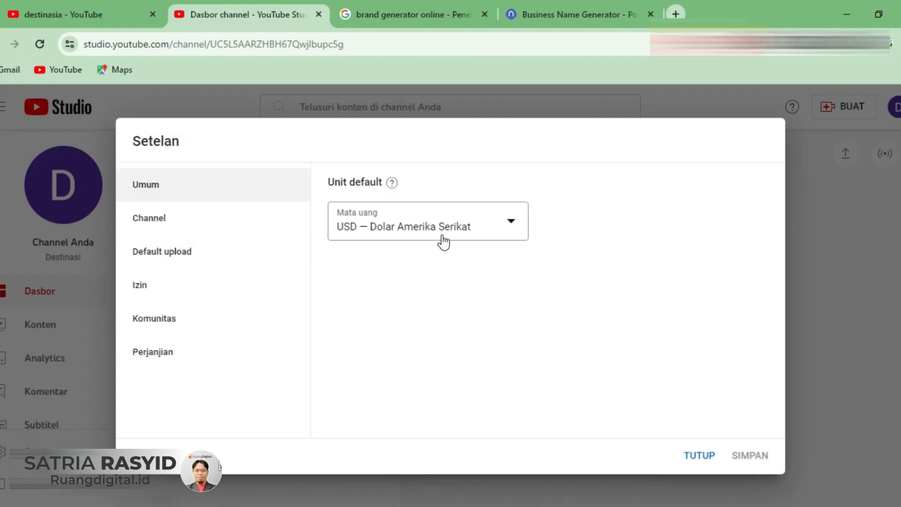
{"action": "left_click", "coordinate": [510, 229]}
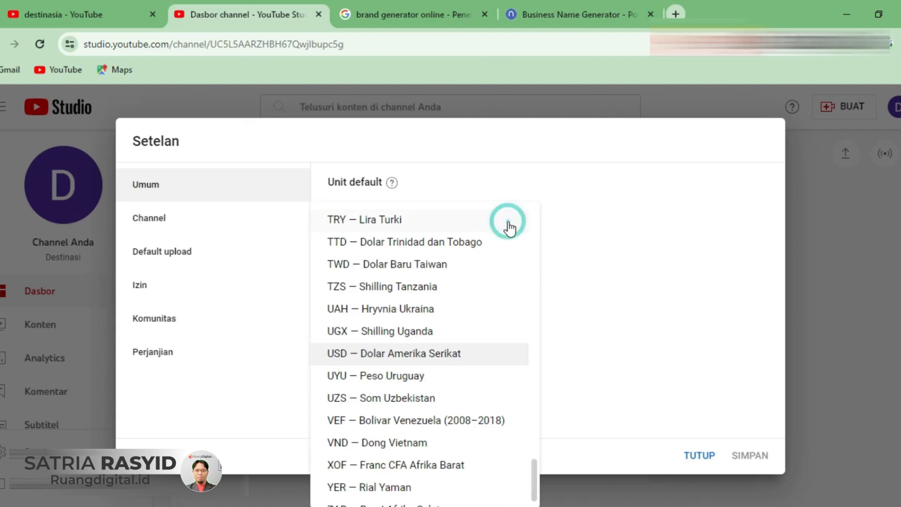
{"action": "left_click", "coordinate": [576, 214]}
{"action": "left_click", "coordinate": [162, 220]}
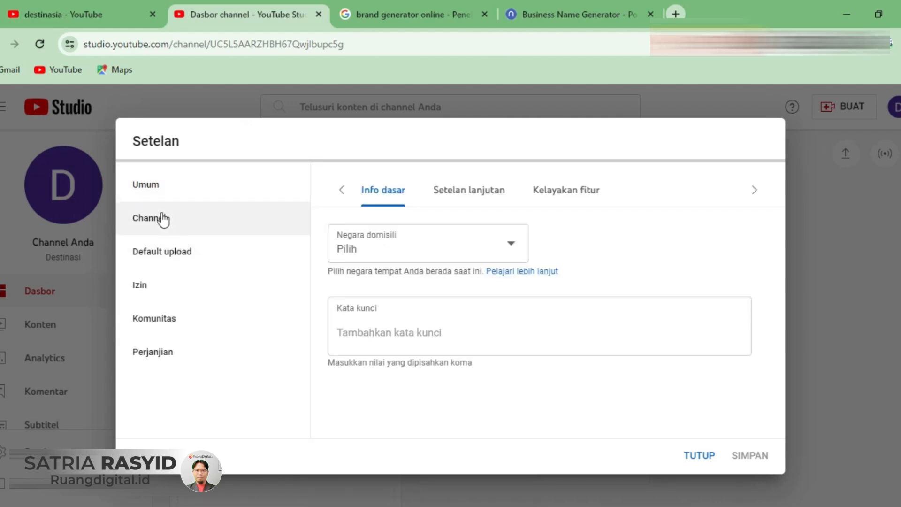
{"action": "left_click", "coordinate": [415, 253]}
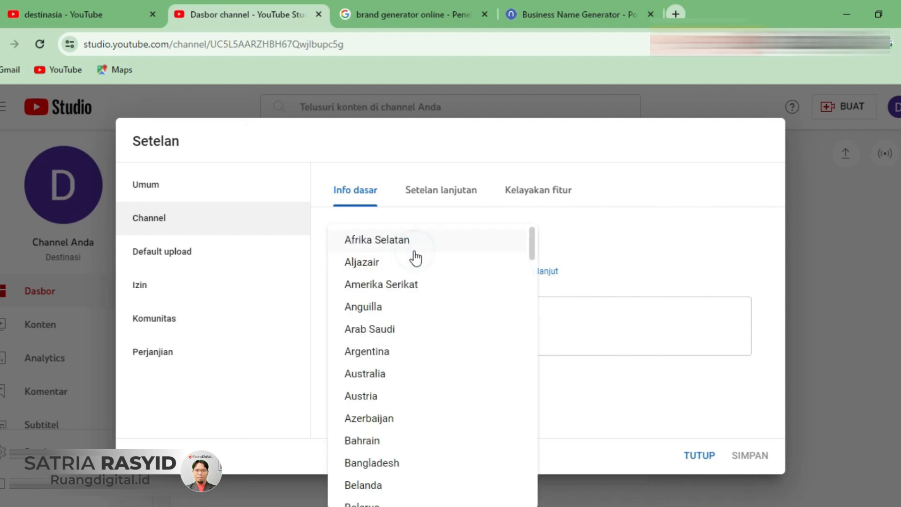
{"action": "left_click", "coordinate": [402, 285]}
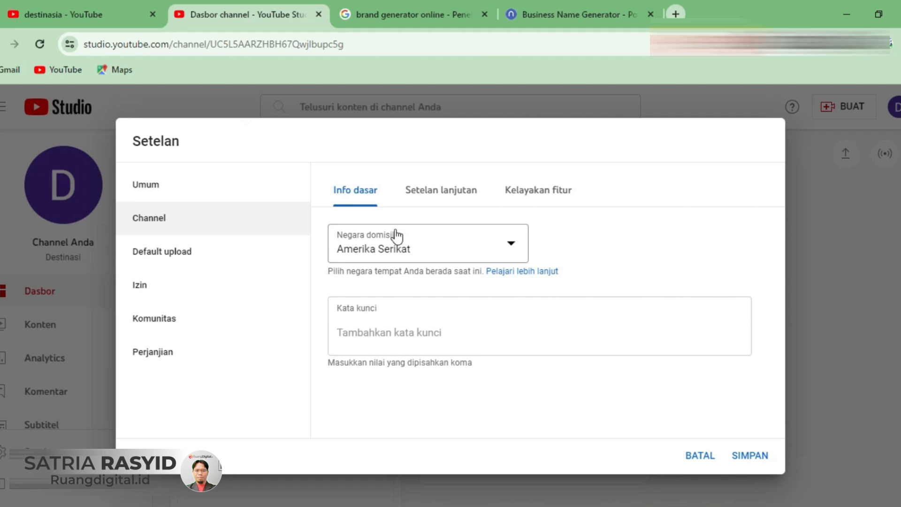
{"action": "left_click", "coordinate": [420, 253]}
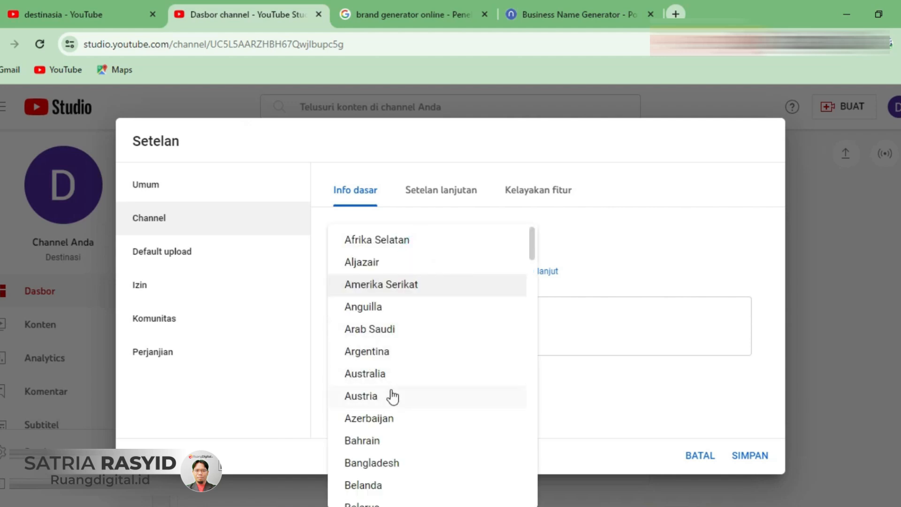
{"action": "left_click", "coordinate": [585, 380]}
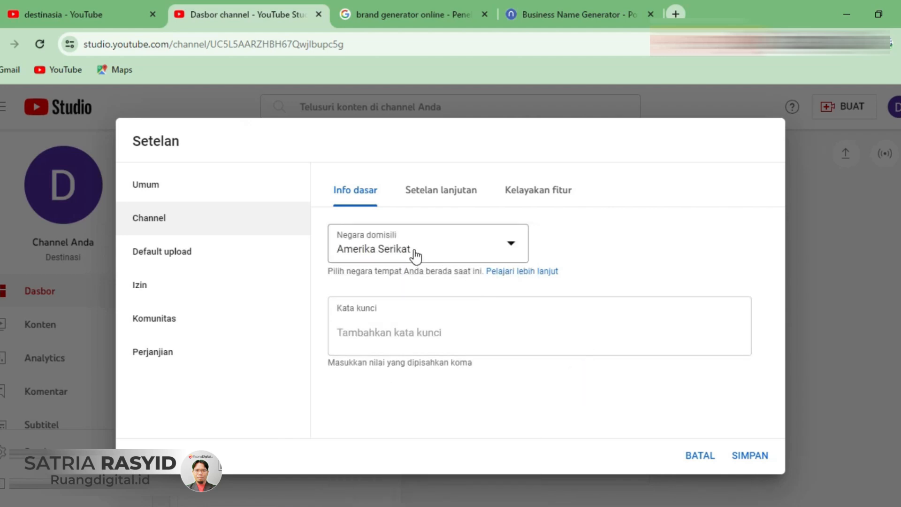
- For the channel's keywords, return to the YouTube search page and replace the query with "traveling tips" to bring up suggestions
{"action": "left_click", "coordinate": [432, 328]}
{"action": "left_click", "coordinate": [402, 341]}
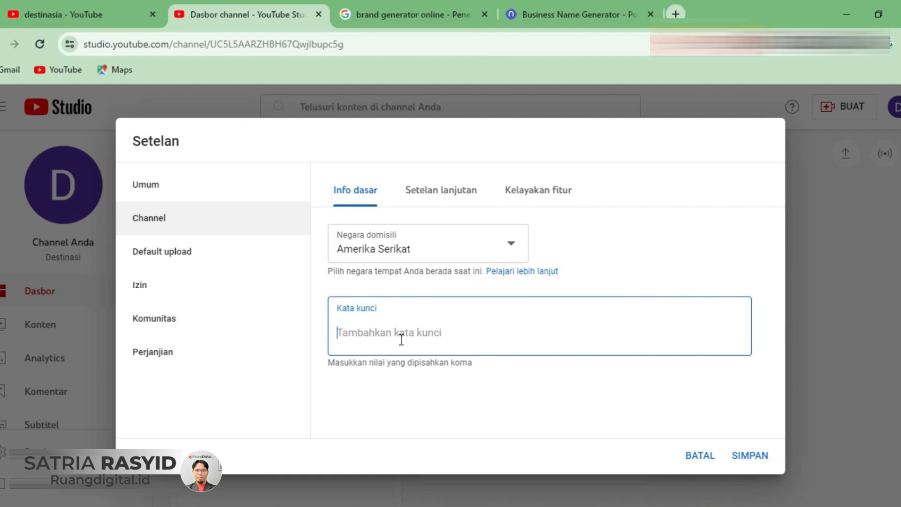
{"action": "left_click", "coordinate": [102, 19]}
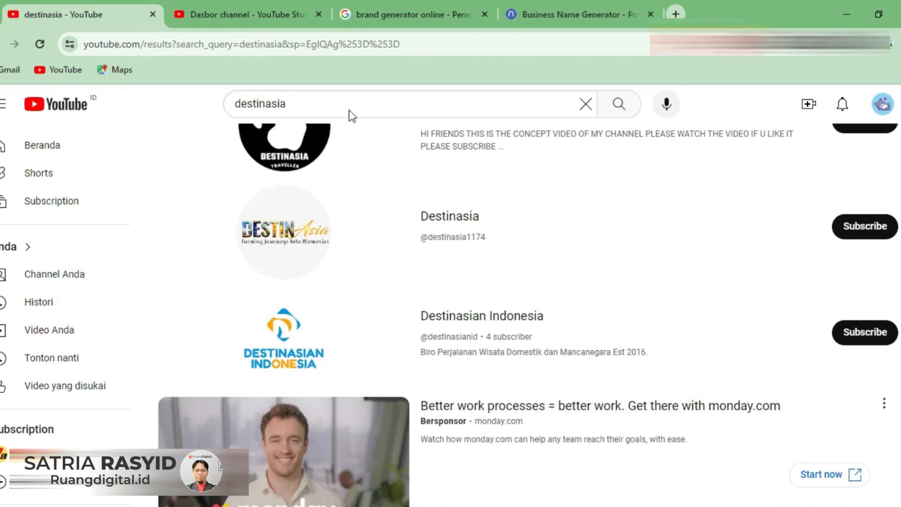
{"action": "left_click", "coordinate": [585, 104]}
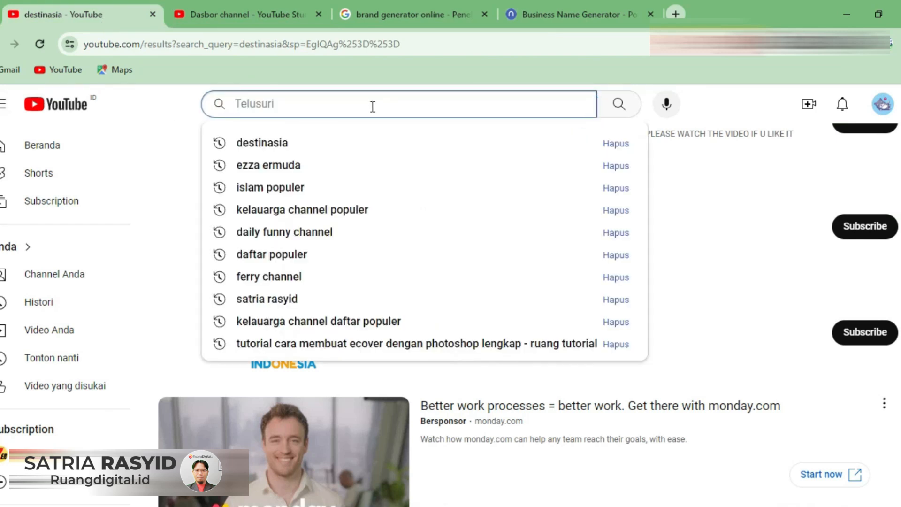
{"action": "type", "text": "trave"}
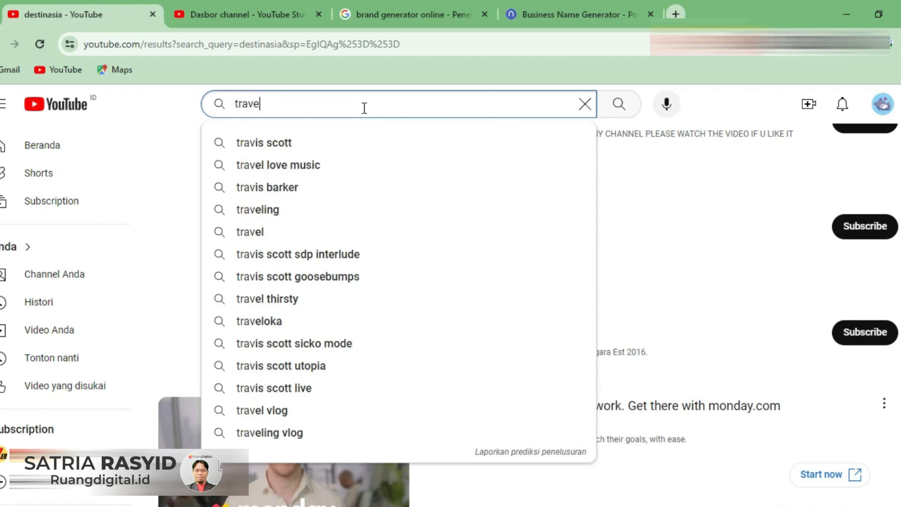
{"action": "type", "text": "ling"}
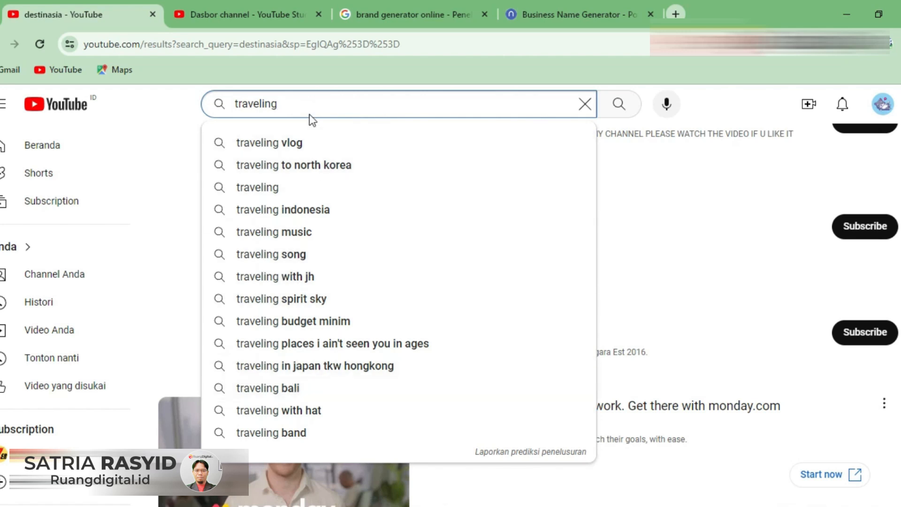
{"action": "left_click", "coordinate": [234, 99]}
{"action": "left_click", "coordinate": [299, 100]}
{"action": "type", "text": "t"}
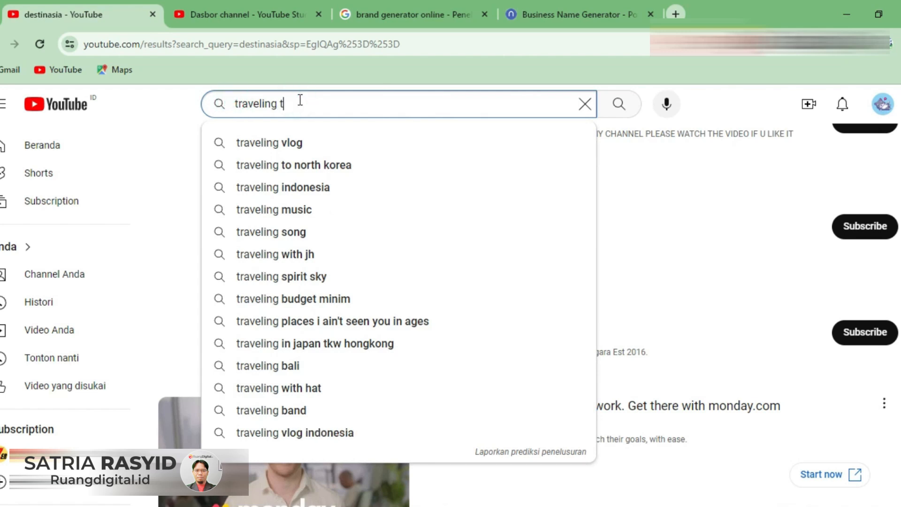
{"action": "type", "text": "ips"}
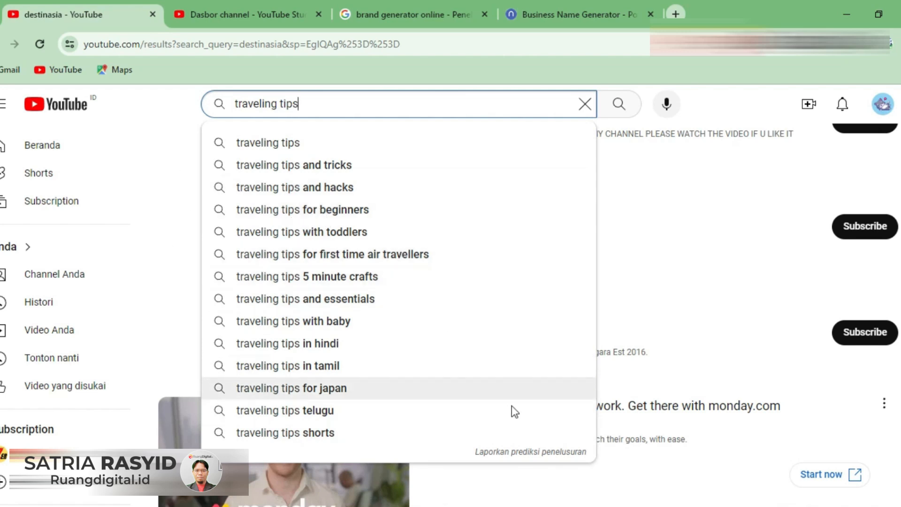
- Open the report form for the search predictions and copy the full list of suggested "traveling tips" phrases
{"action": "left_click", "coordinate": [520, 453]}
{"action": "left_click_drag", "start_coordinate": [339, 153], "coordinate": [454, 323]}
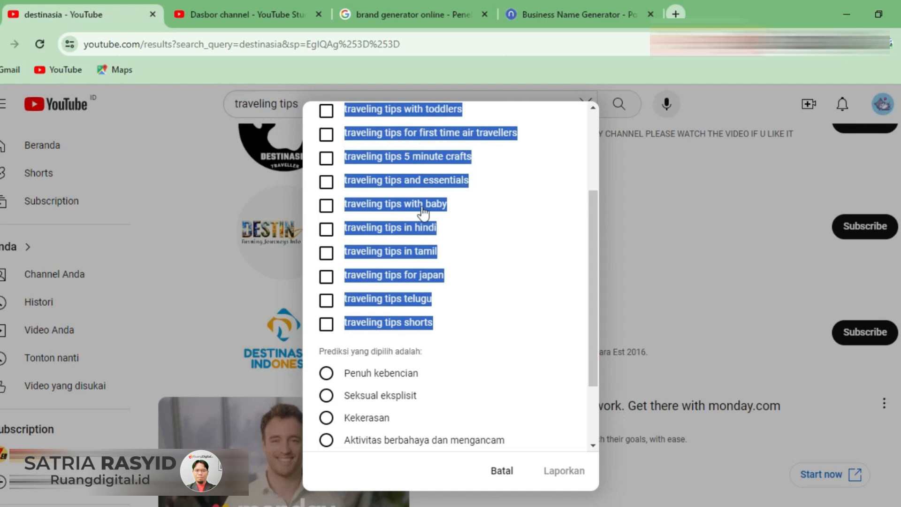
{"action": "right_click", "coordinate": [422, 184]}
{"action": "left_click", "coordinate": [449, 196]}
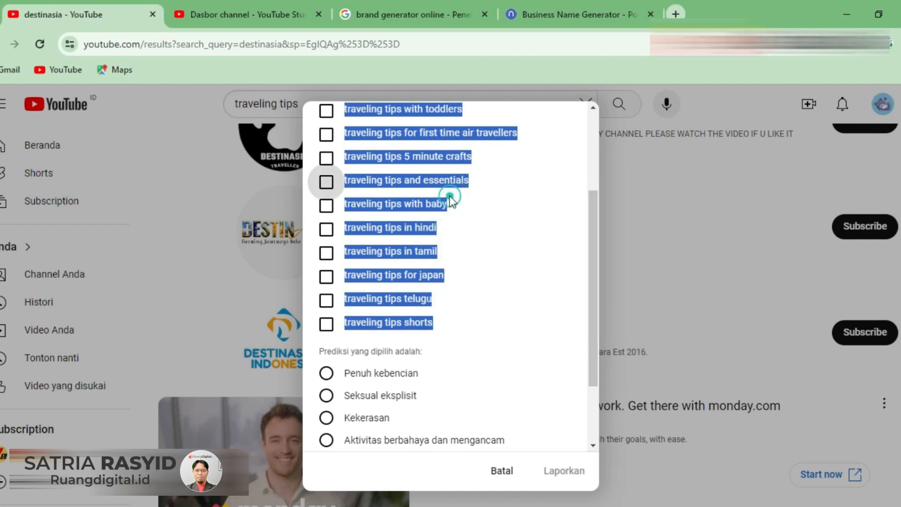
- Switch to Notepad and replace the existing notes with the copied search phrases
{"action": "left_click", "coordinate": [253, 10]}
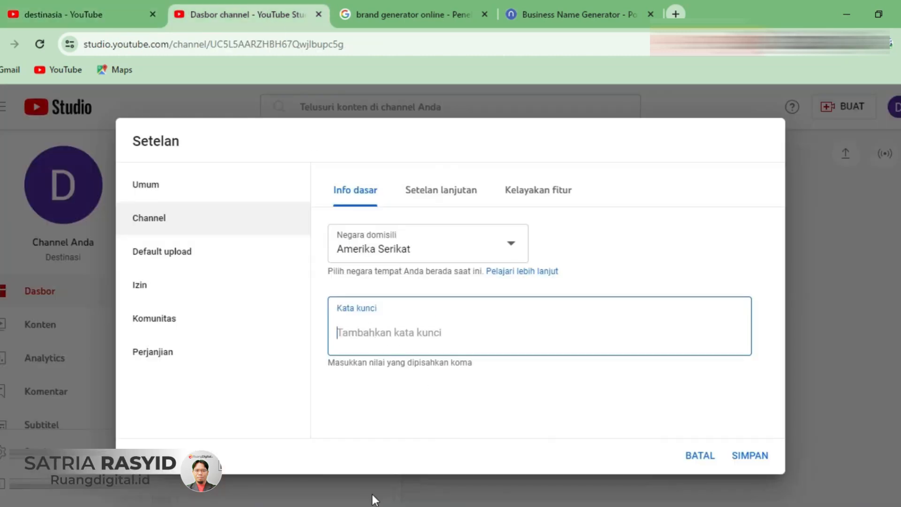
{"action": "mouse_move", "coordinate": [374, 500]}
{"action": "left_click", "coordinate": [381, 423]}
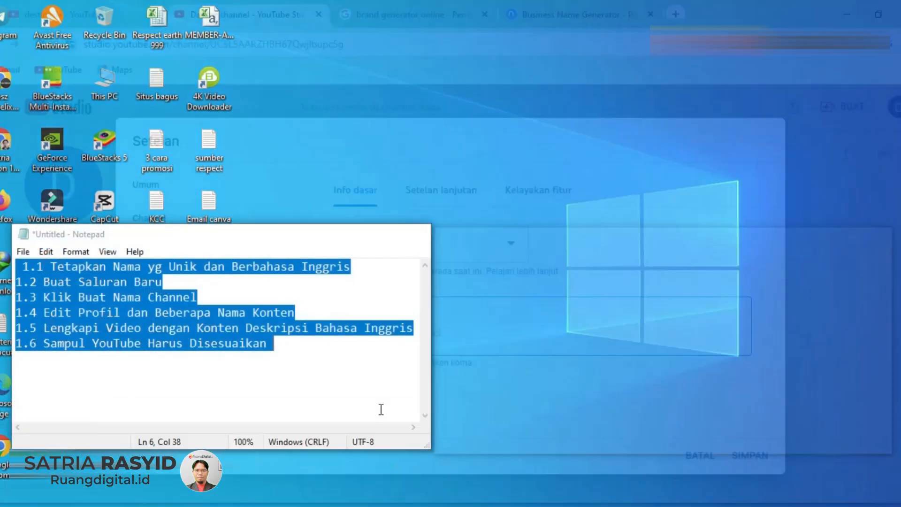
{"action": "key", "text": "ctrl+v"}
{"action": "scroll", "coordinate": [249, 312], "scroll_direction": "up", "scroll_amount": 2}
- Add a comma after the base phrase and the tricks, hacks, toddlers, first time air travellers, essentials and baby phrases
{"action": "left_click", "coordinate": [139, 268]}
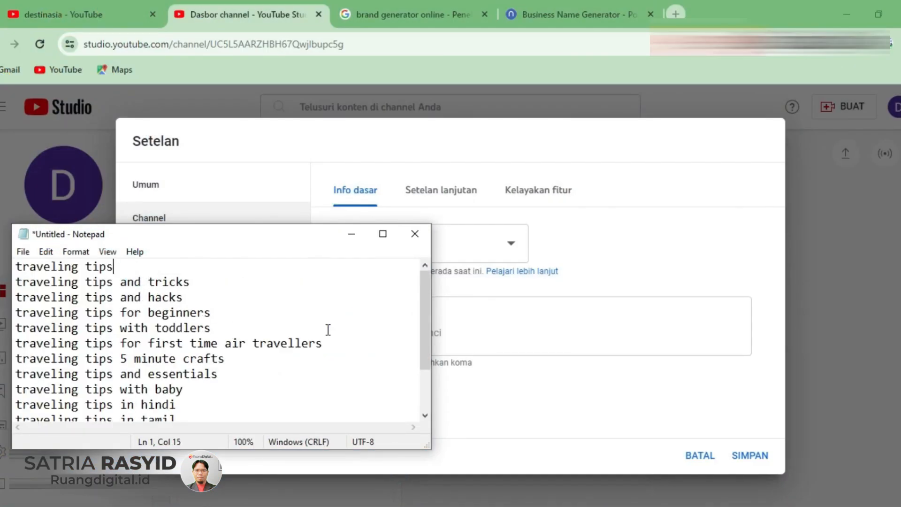
{"action": "type", "text": ","}
{"action": "left_click", "coordinate": [209, 280]}
{"action": "type", "text": ","}
{"action": "left_click", "coordinate": [186, 299]}
{"action": "type", "text": ","}
{"action": "left_click", "coordinate": [218, 312]}
{"action": "left_click", "coordinate": [221, 329]}
{"action": "left_click", "coordinate": [329, 345]}
{"action": "type", "text": ","}
{"action": "left_click", "coordinate": [223, 374]}
{"action": "type", "text": ","}
{"action": "scroll", "coordinate": [225, 376], "scroll_direction": "down", "scroll_amount": 1}
{"action": "left_click", "coordinate": [186, 343]}
{"action": "type", "text": ","}
- Delete the hindi, tamil, japan and telugu phrases and add a comma after "traveling tips shorts"
{"action": "left_click_drag", "start_coordinate": [188, 358], "coordinate": [87, 355]}
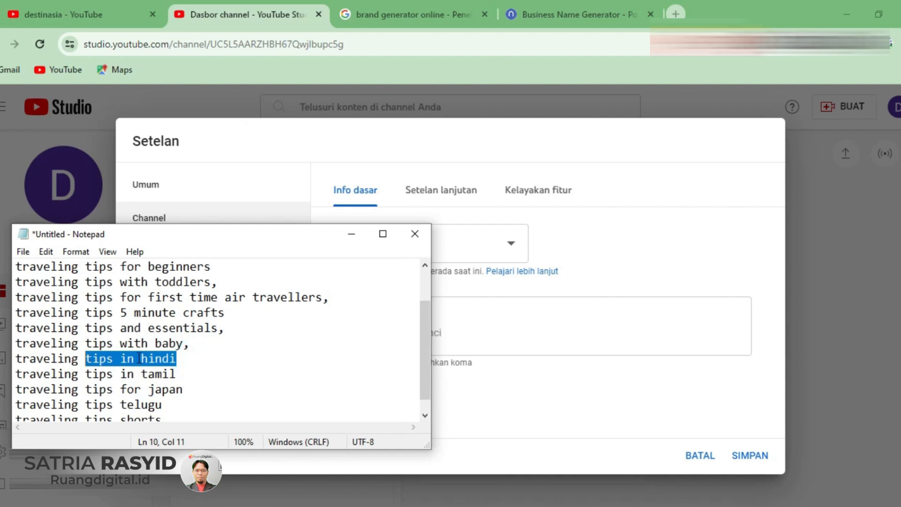
{"action": "left_click", "coordinate": [195, 367]}
{"action": "scroll", "coordinate": [196, 375], "scroll_direction": "down", "scroll_amount": 1}
{"action": "left_click", "coordinate": [196, 378]}
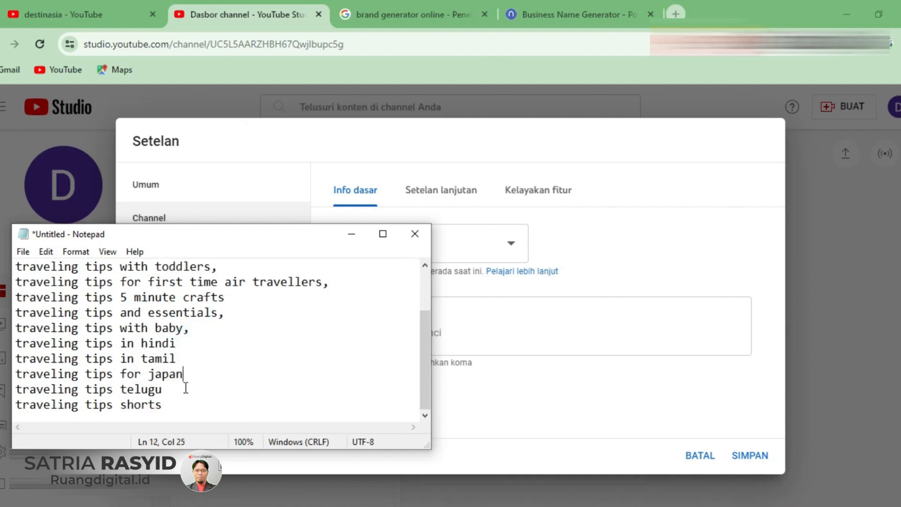
{"action": "left_click_drag", "start_coordinate": [182, 386], "coordinate": [18, 344]}
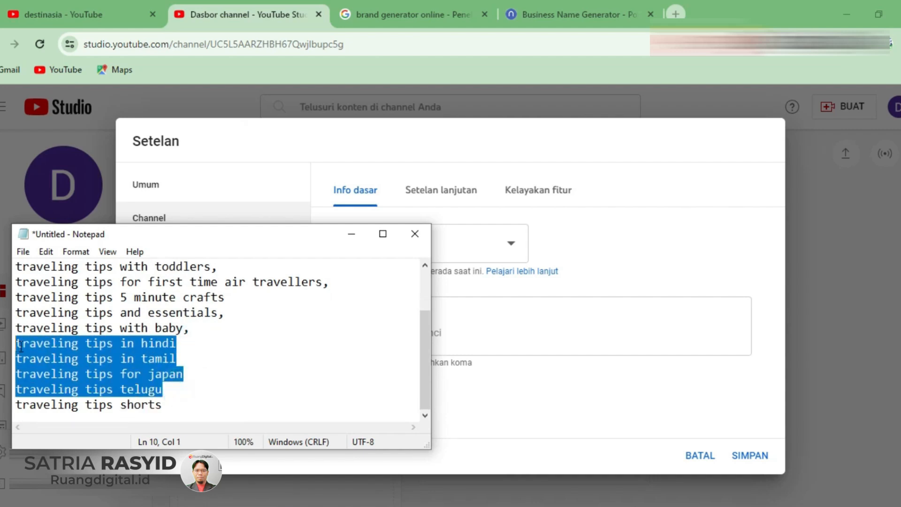
{"action": "key", "text": "BackSpace"}
{"action": "key", "text": "Delete"}
{"action": "key", "text": "End"}
{"action": "type", "text": ","}
- Copy the whole edited "traveling tips" list from Notepad and paste it into the channel's Kata kunci field in YouTube Studio
{"action": "key", "text": "ctrl+a"}
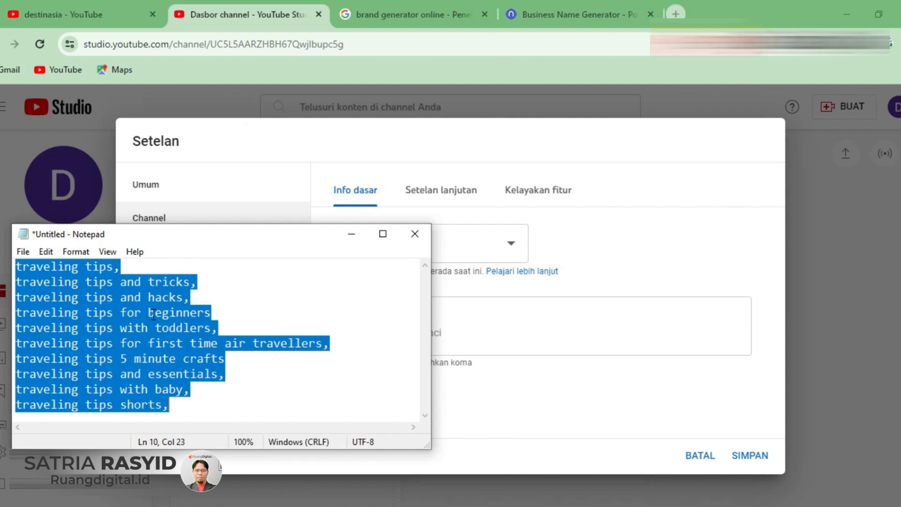
{"action": "right_click", "coordinate": [151, 317]}
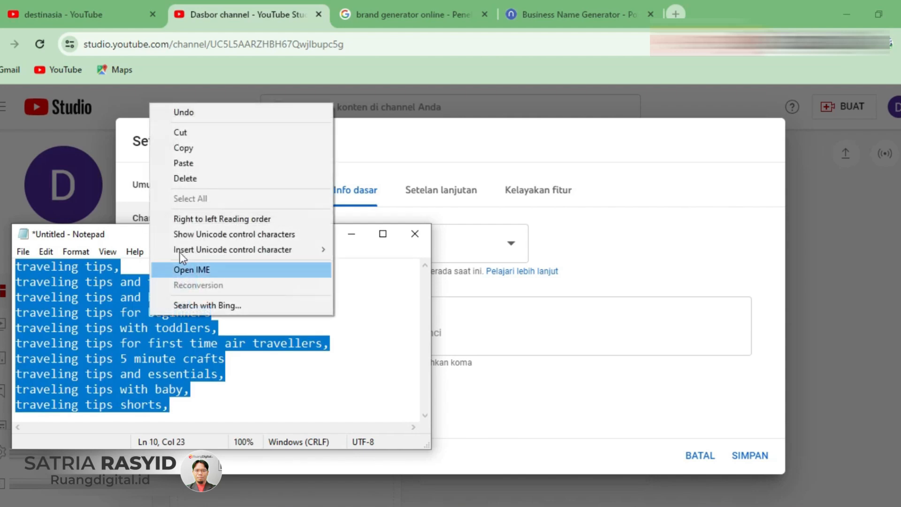
{"action": "left_click", "coordinate": [191, 152]}
{"action": "left_click", "coordinate": [448, 339]}
{"action": "right_click", "coordinate": [432, 335]}
{"action": "left_click", "coordinate": [466, 195]}
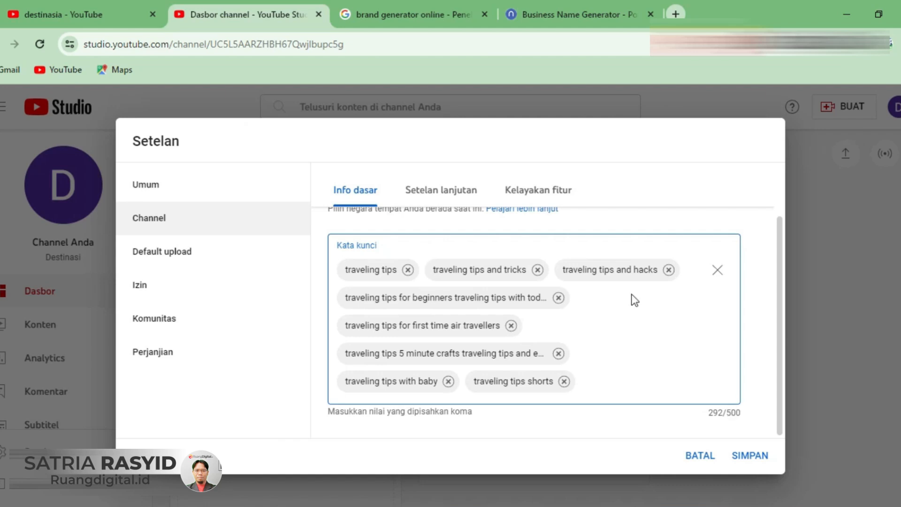
- Return to the YouTube search page, change the query to "traveling hack" and open the report form for its search predictions
{"action": "left_click", "coordinate": [99, 18]}
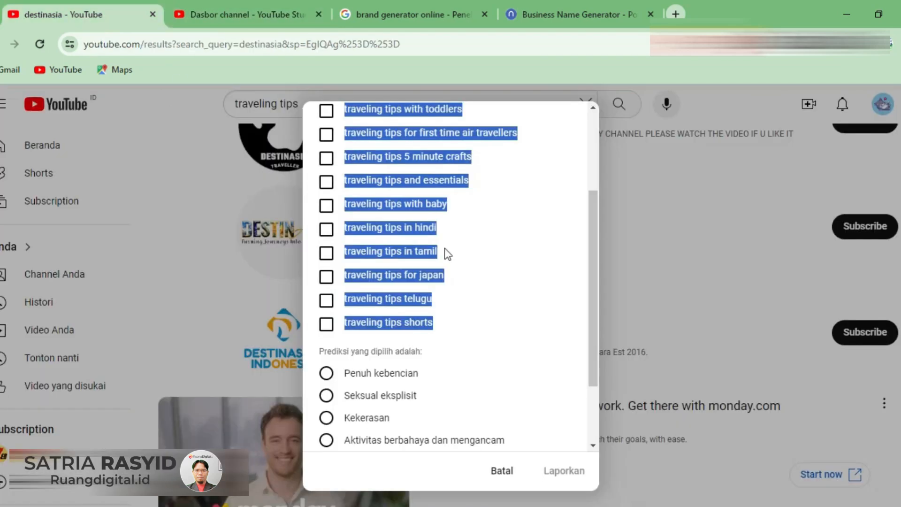
{"action": "left_click", "coordinate": [504, 472]}
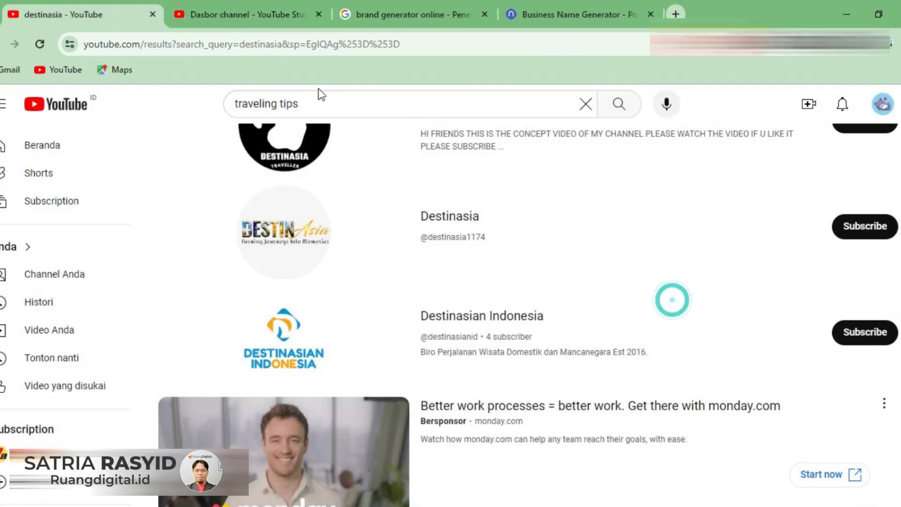
{"action": "double_click", "coordinate": [288, 103]}
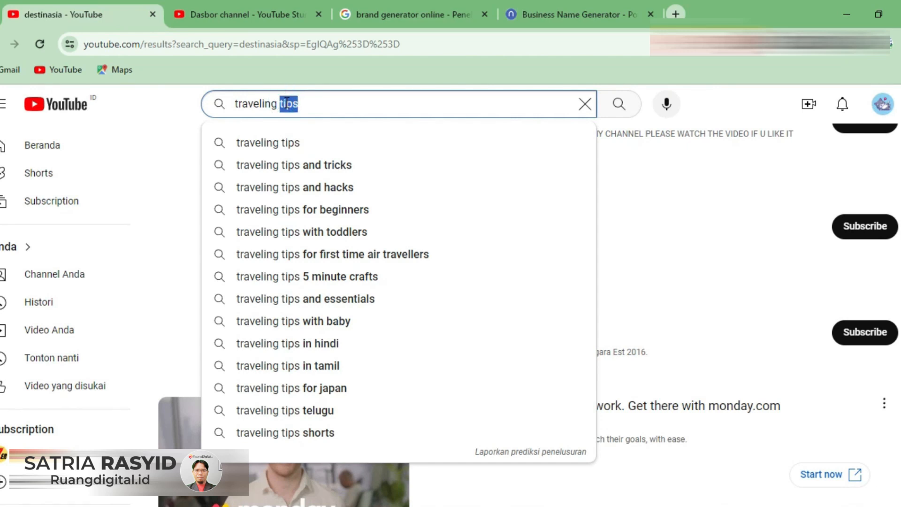
{"action": "key", "text": "BackSpace"}
{"action": "type", "text": "ha"}
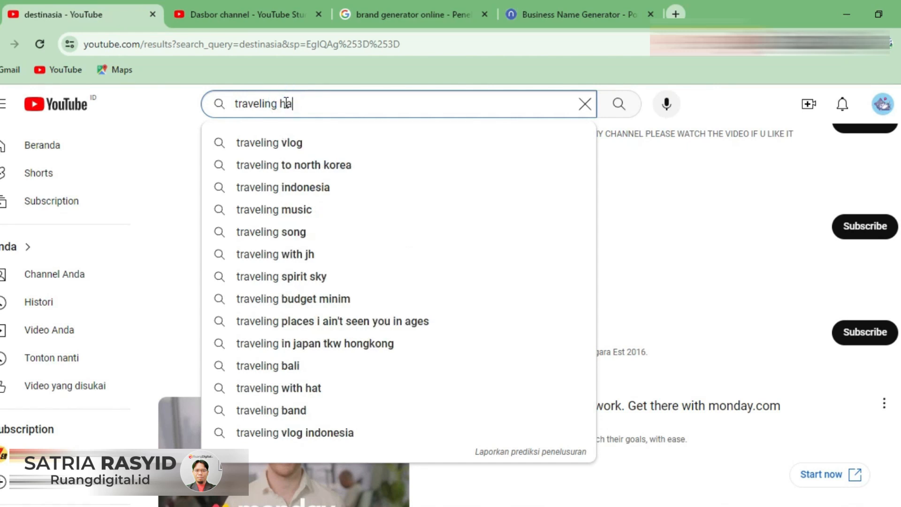
{"action": "type", "text": "ck"}
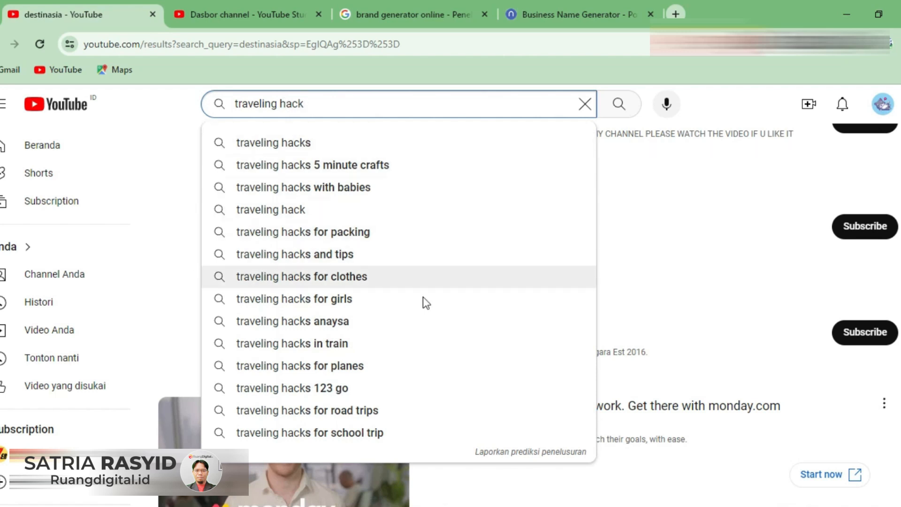
{"action": "left_click", "coordinate": [525, 452]}
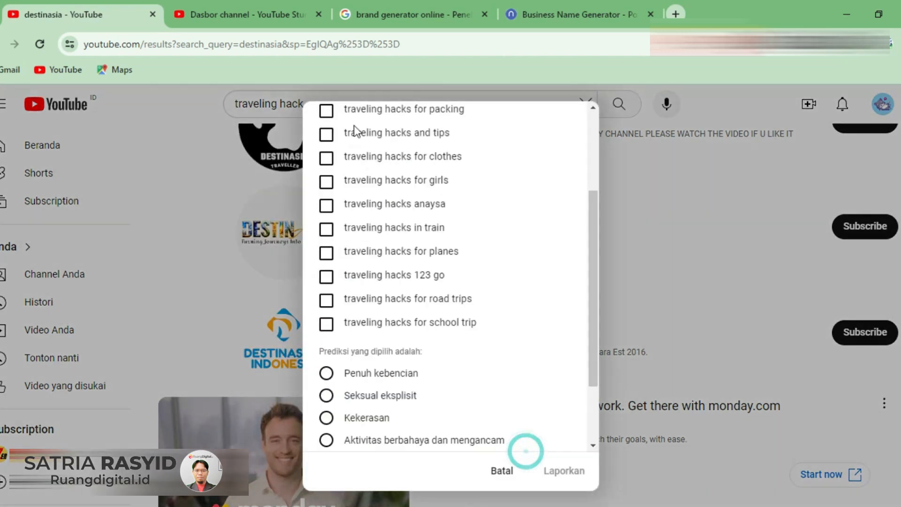
- Copy the full list of suggested "traveling hacks" phrases and replace the Notepad contents with it
{"action": "scroll", "coordinate": [354, 131], "scroll_direction": "up", "scroll_amount": 3}
{"action": "left_click_drag", "start_coordinate": [341, 153], "coordinate": [489, 389]}
{"action": "scroll", "coordinate": [425, 269], "scroll_direction": "down", "scroll_amount": 1}
{"action": "right_click", "coordinate": [406, 206]}
{"action": "left_click", "coordinate": [432, 224]}
{"action": "left_click", "coordinate": [348, 470]}
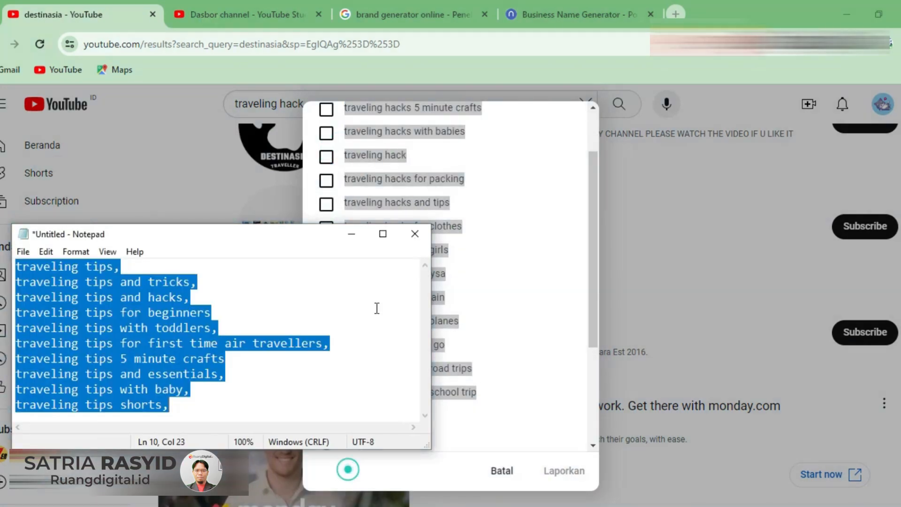
{"action": "key", "text": "ctrl+v"}
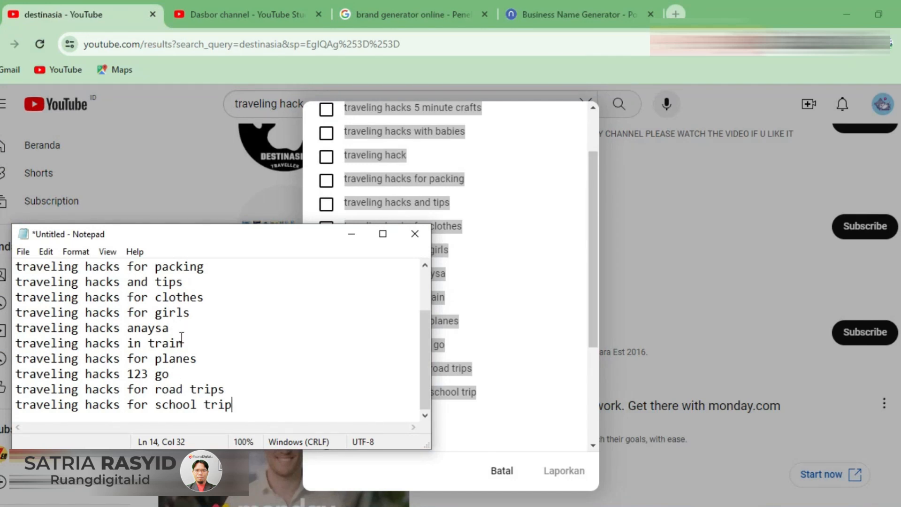
- Delete the "traveling hacks anaysa" and "traveling hacks 123 go" lines from the notes
{"action": "left_click_drag", "start_coordinate": [183, 329], "coordinate": [15, 328]}
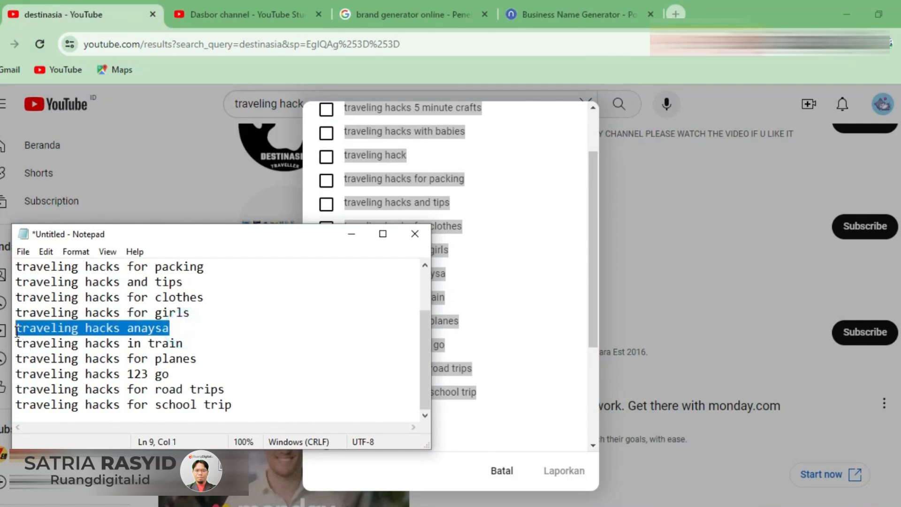
{"action": "key", "text": "BackSpace"}
{"action": "key", "text": "Delete"}
{"action": "left_click_drag", "start_coordinate": [170, 375], "coordinate": [18, 375]}
{"action": "key", "text": "BackSpace"}
{"action": "key", "text": "Delete"}
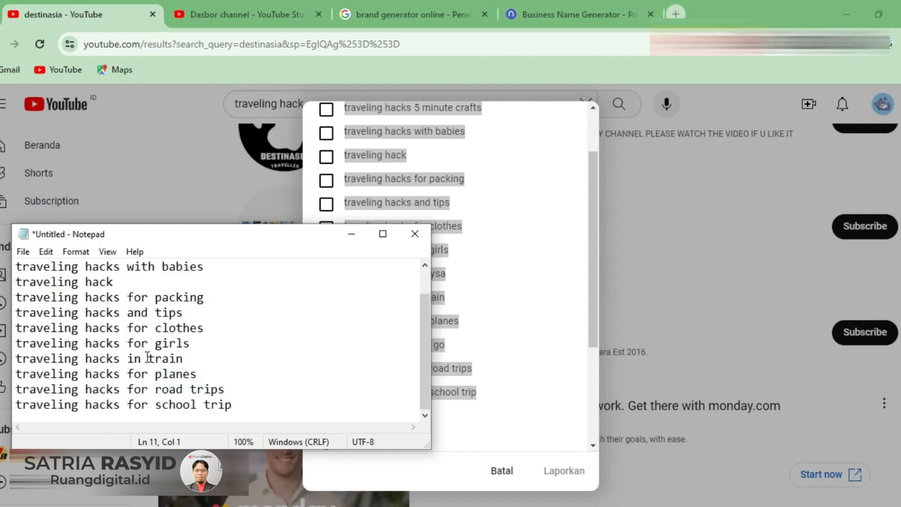
- Add a comma at the end of every "traveling hack" and "traveling hacks" phrase in the notes
{"action": "scroll", "coordinate": [259, 345], "scroll_direction": "up", "scroll_amount": 1}
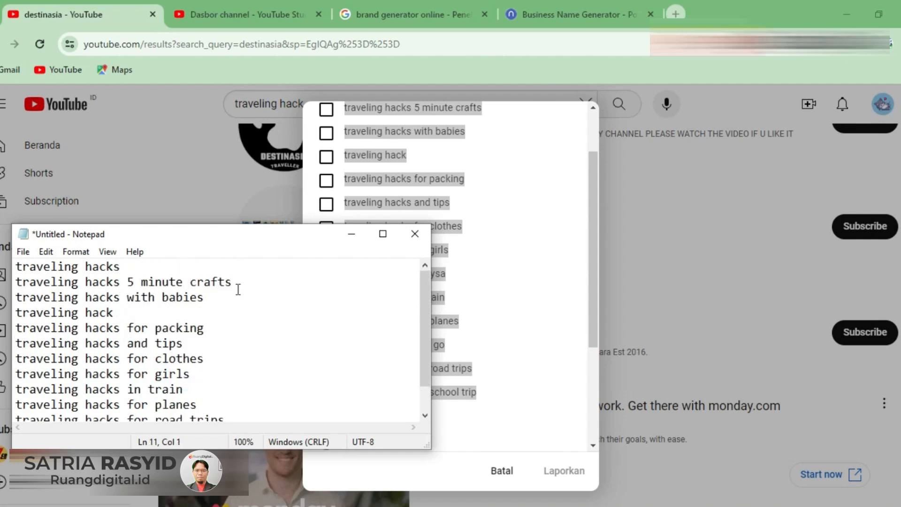
{"action": "left_click", "coordinate": [125, 267]}
{"action": "type", "text": ","}
{"action": "left_click", "coordinate": [241, 281]}
{"action": "type", "text": ","}
{"action": "left_click", "coordinate": [207, 297]}
{"action": "type", "text": ","}
{"action": "left_click", "coordinate": [172, 335]}
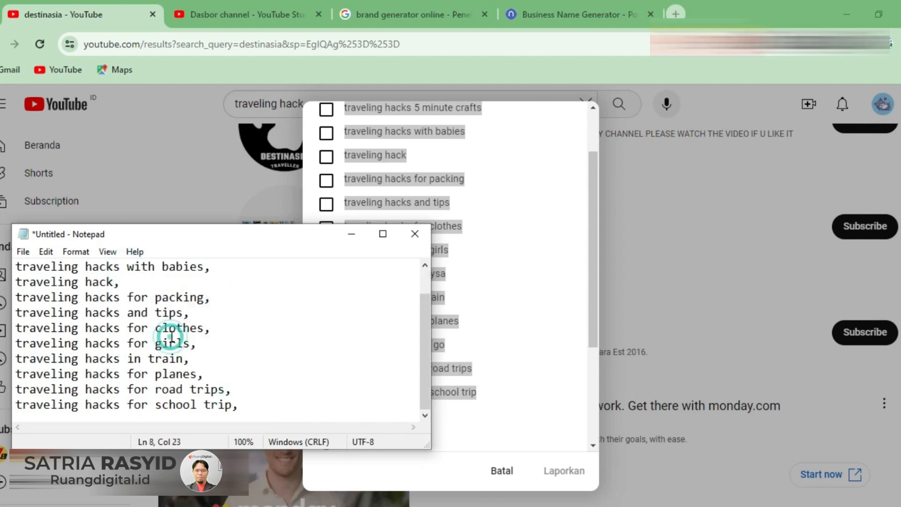
- Copy the whole "traveling hacks" list and paste it after the existing channel keywords in YouTube Studio
{"action": "key", "text": "ctrl+a"}
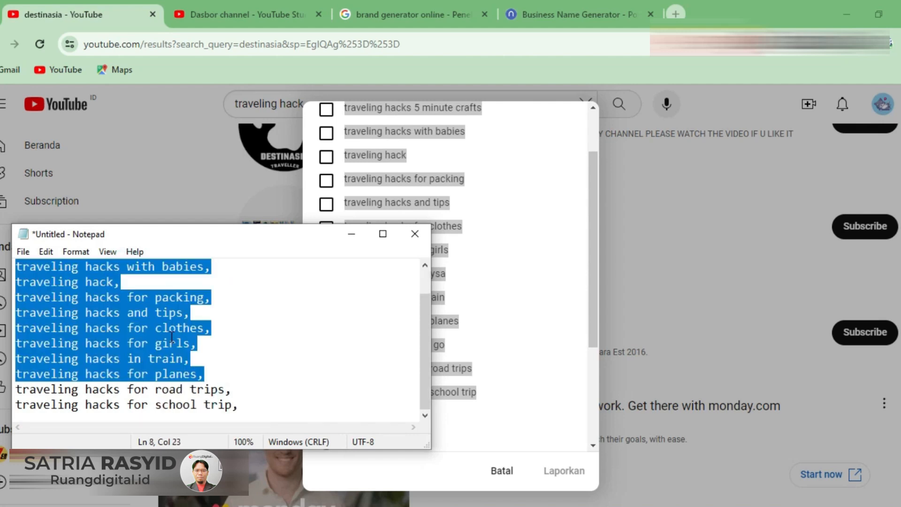
{"action": "right_click", "coordinate": [166, 323]}
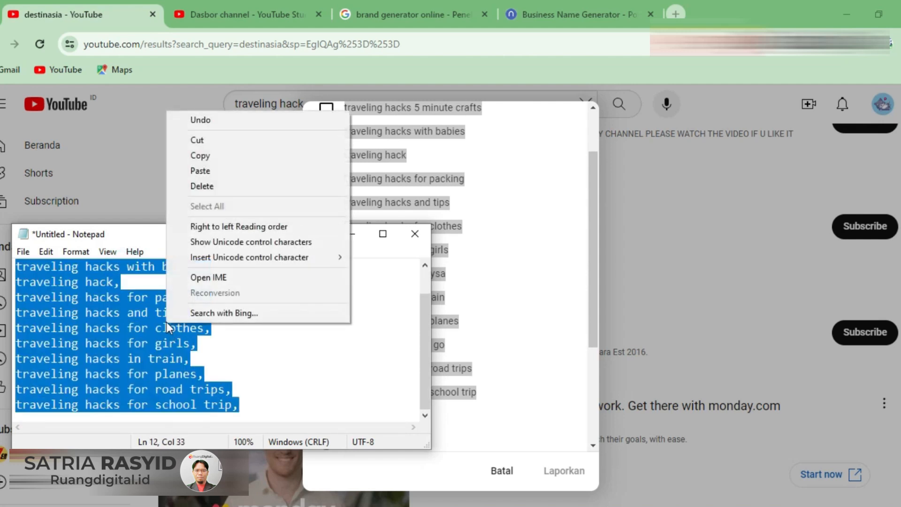
{"action": "left_click", "coordinate": [209, 159]}
{"action": "left_click", "coordinate": [230, 14]}
{"action": "left_click", "coordinate": [600, 384]}
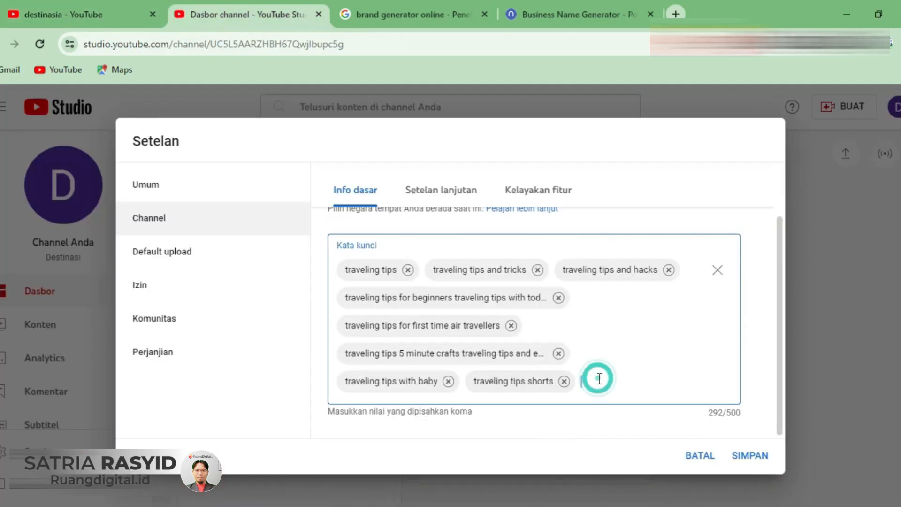
{"action": "key", "text": "ctrl+v"}
{"action": "scroll", "coordinate": [702, 356], "scroll_direction": "down", "scroll_amount": 2}
{"action": "scroll", "coordinate": [701, 357], "scroll_direction": "down", "scroll_amount": 3}
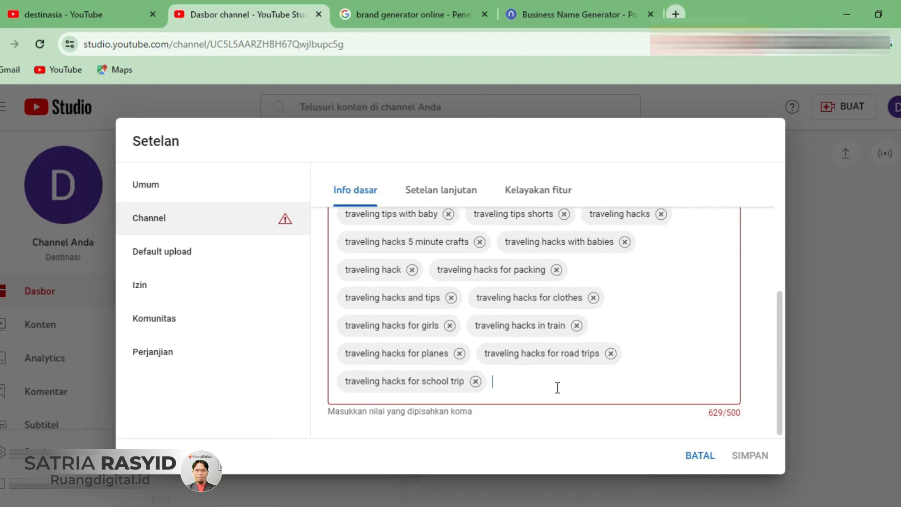
- Remove the school trip, road trips, clothes and 5 minute crafts "traveling hacks" keywords from the channel keywords
{"action": "left_click", "coordinate": [477, 382]}
{"action": "left_click", "coordinate": [612, 380]}
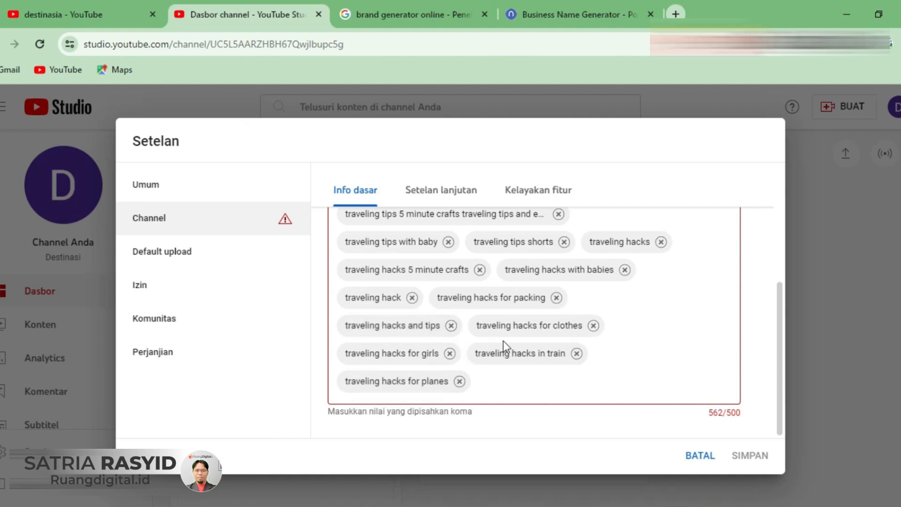
{"action": "left_click", "coordinate": [593, 326]}
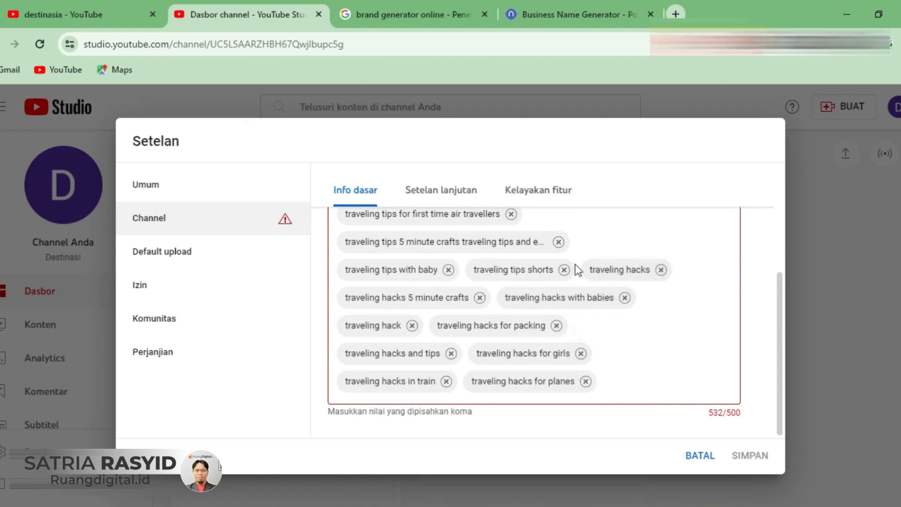
{"action": "left_click", "coordinate": [480, 298]}
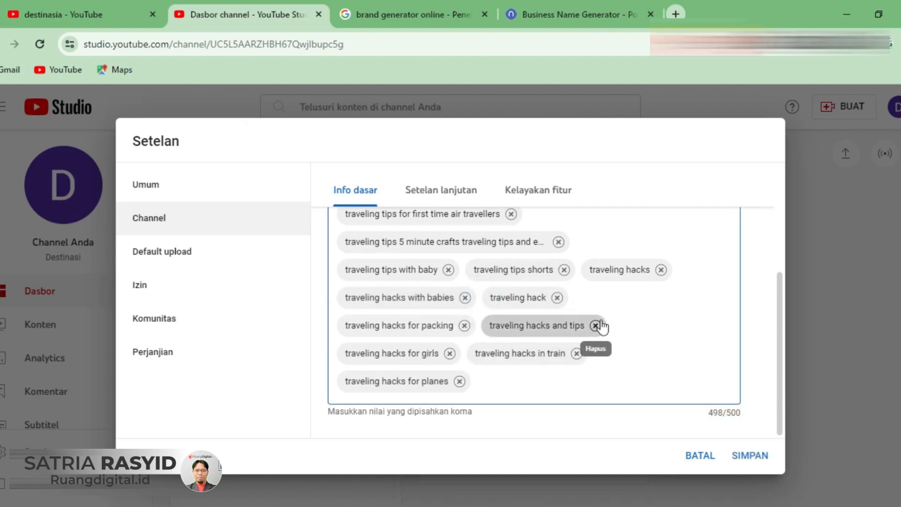
- In the channel's advanced settings, set the audience to not made for kids and review the caption, ad and clip options
{"action": "scroll", "coordinate": [575, 359], "scroll_direction": "up", "scroll_amount": 3}
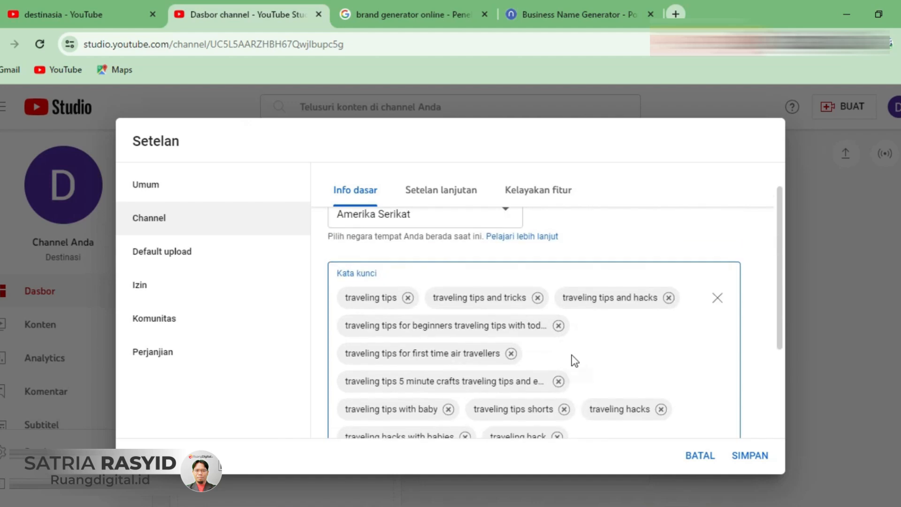
{"action": "scroll", "coordinate": [575, 361], "scroll_direction": "up", "scroll_amount": 1}
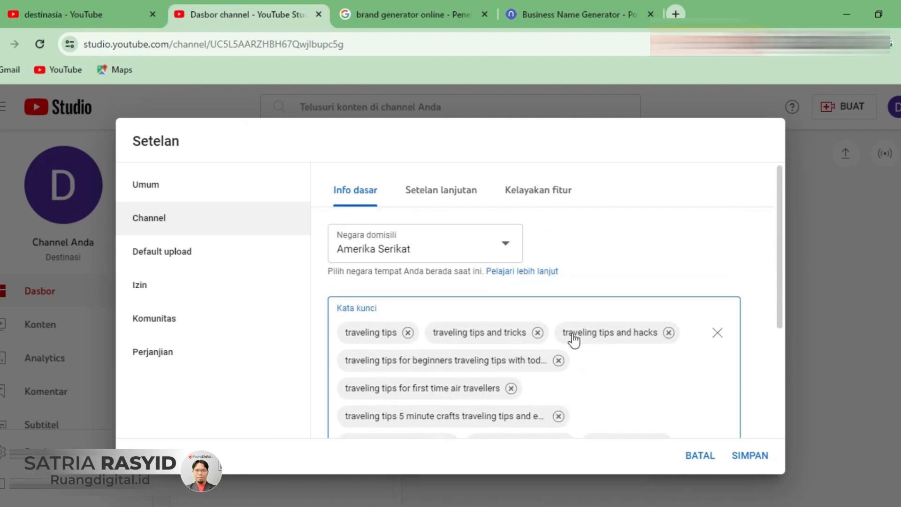
{"action": "left_click", "coordinate": [440, 196]}
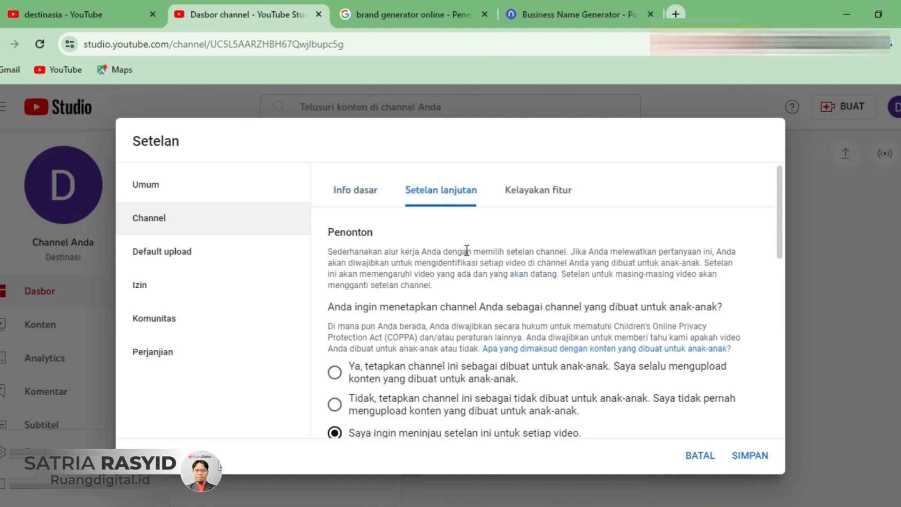
{"action": "scroll", "coordinate": [467, 263], "scroll_direction": "down", "scroll_amount": 2}
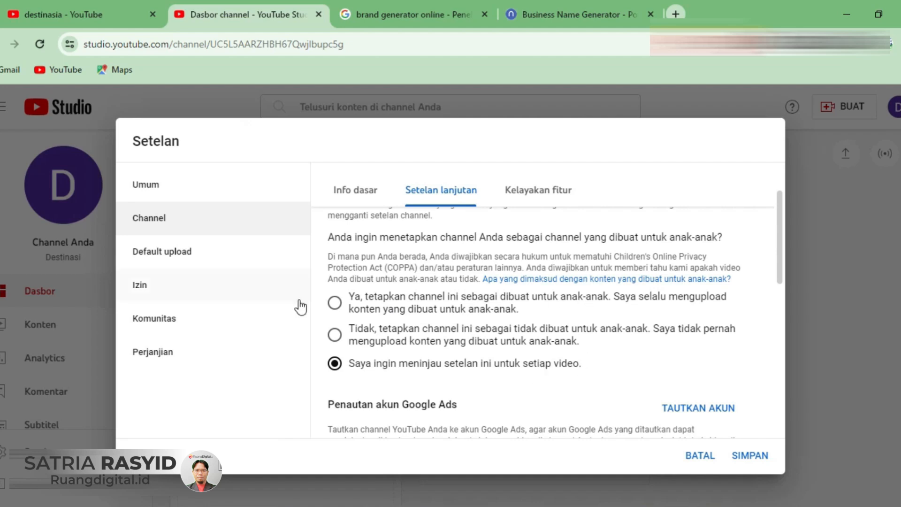
{"action": "left_click", "coordinate": [335, 335]}
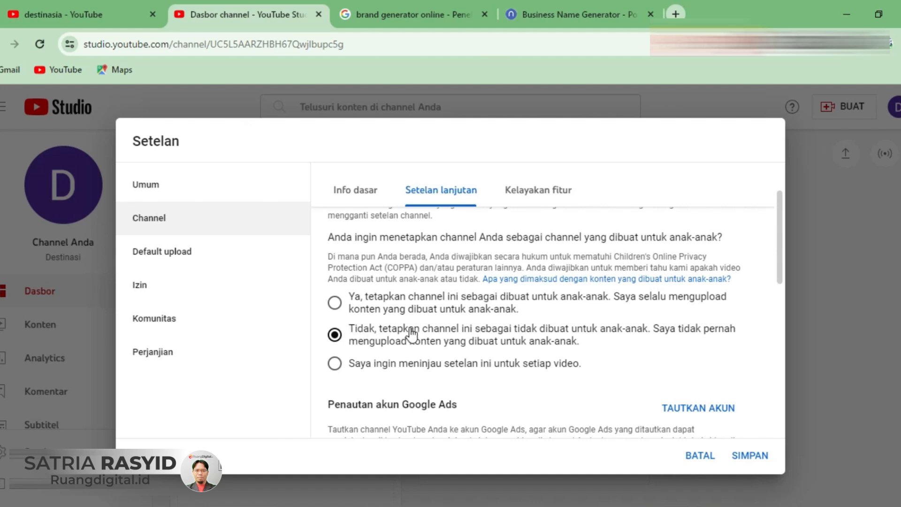
{"action": "scroll", "coordinate": [428, 328], "scroll_direction": "down", "scroll_amount": 3}
{"action": "scroll", "coordinate": [429, 327], "scroll_direction": "down", "scroll_amount": 2}
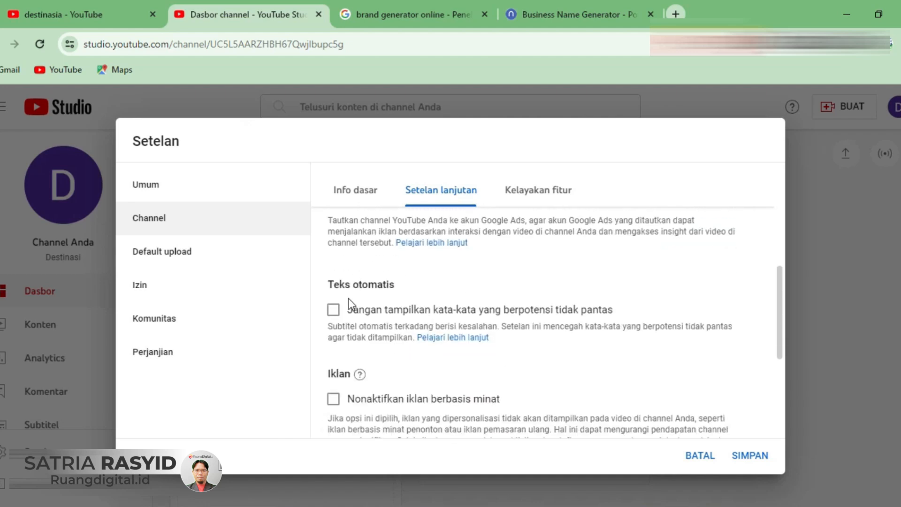
{"action": "scroll", "coordinate": [377, 312], "scroll_direction": "down", "scroll_amount": 4}
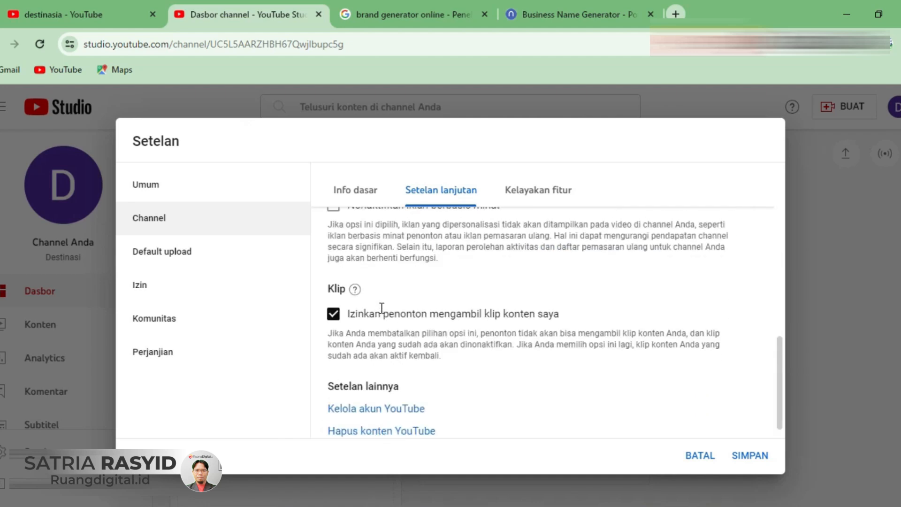
{"action": "scroll", "coordinate": [463, 368], "scroll_direction": "up", "scroll_amount": 3}
{"action": "scroll", "coordinate": [463, 368], "scroll_direction": "up", "scroll_amount": 6}
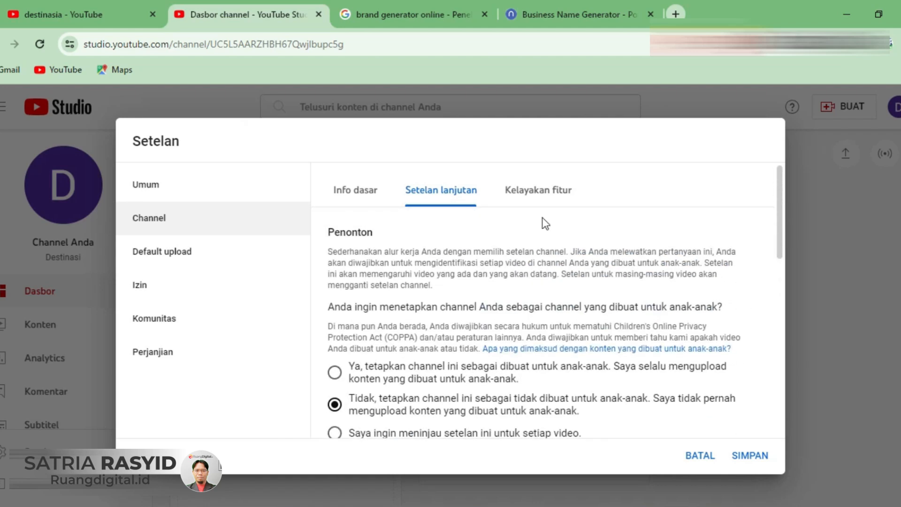
- Examine the intermediate feature requirements under the channel's feature eligibility, including the phone number verification form
{"action": "left_click", "coordinate": [535, 200]}
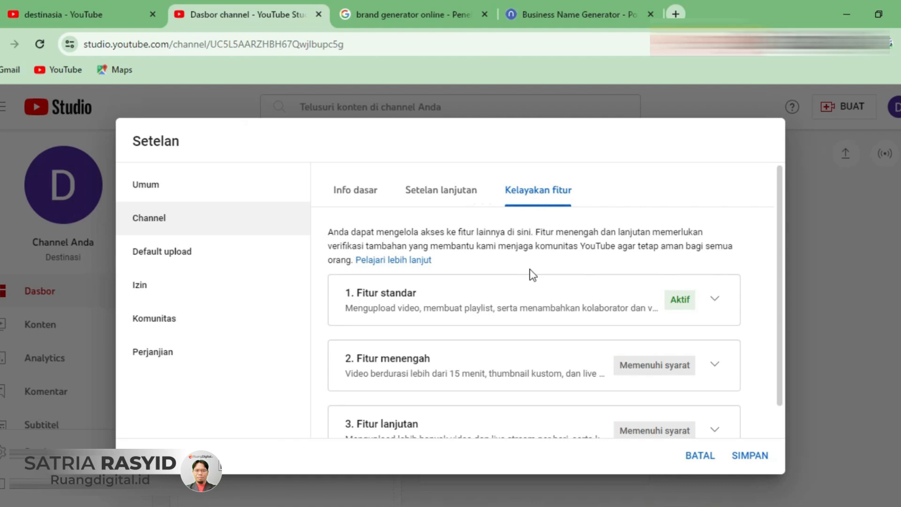
{"action": "scroll", "coordinate": [590, 360], "scroll_direction": "down", "scroll_amount": 1}
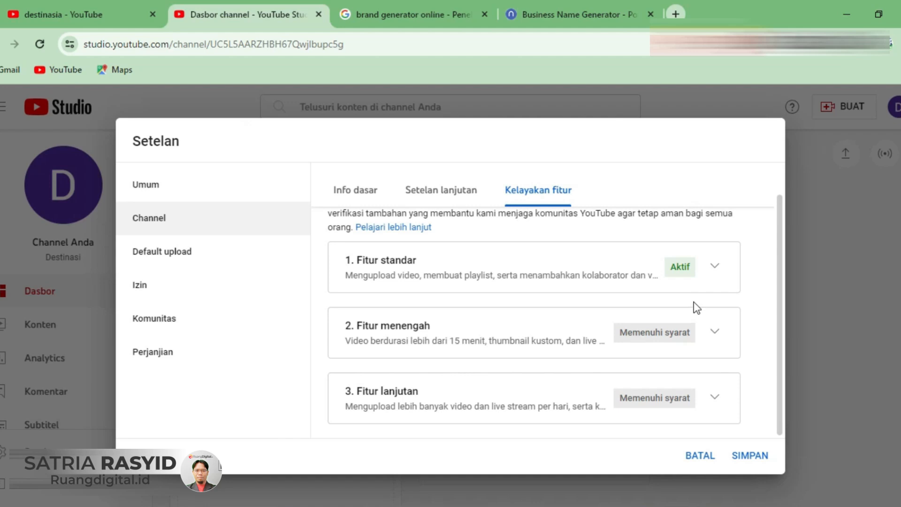
{"action": "left_click", "coordinate": [715, 335]}
{"action": "scroll", "coordinate": [714, 336], "scroll_direction": "down", "scroll_amount": 3}
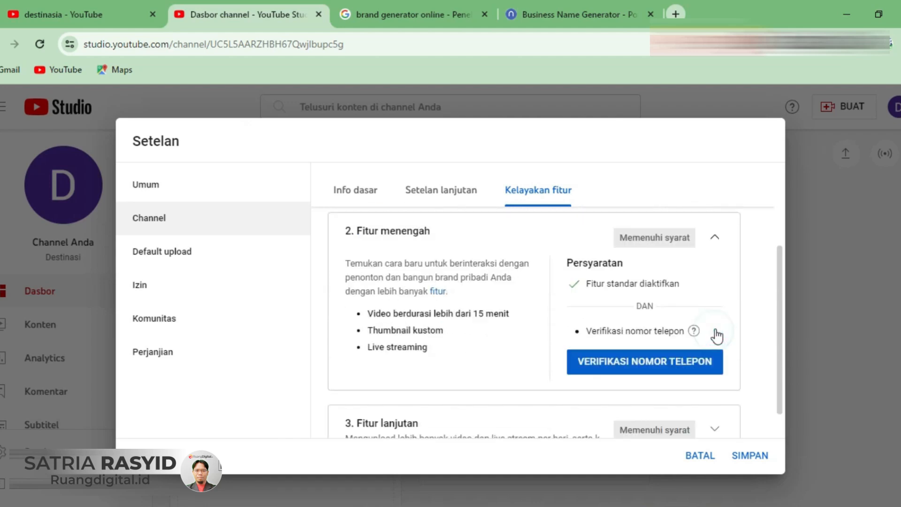
{"action": "left_click", "coordinate": [663, 337]}
{"action": "left_click", "coordinate": [72, 334]}
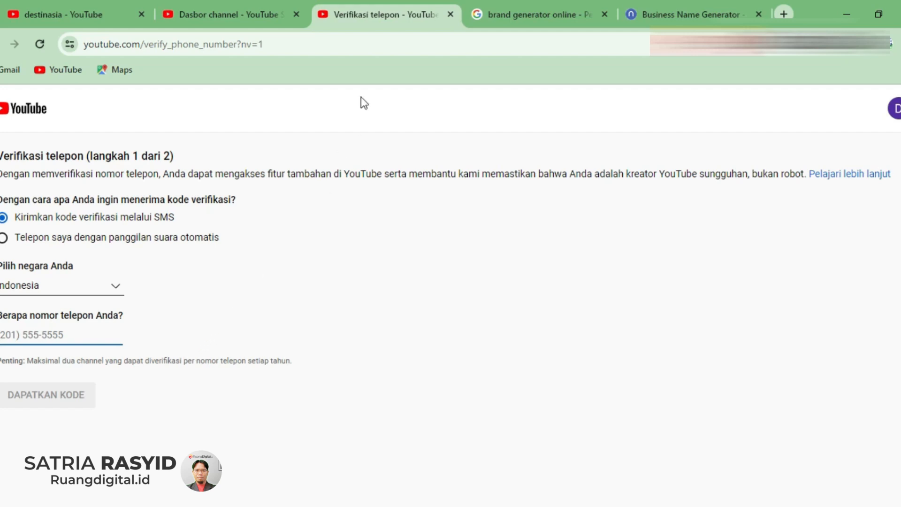
{"action": "left_click", "coordinate": [450, 14]}
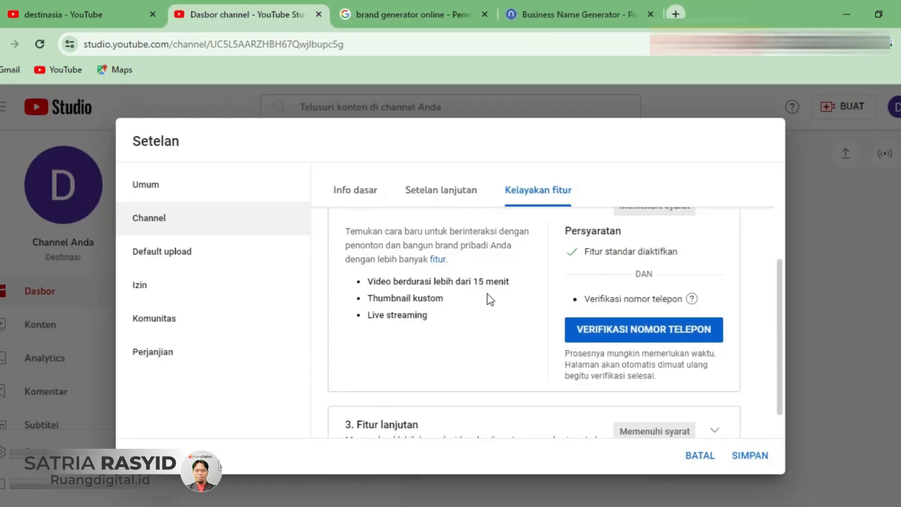
{"action": "left_click", "coordinate": [715, 270]}
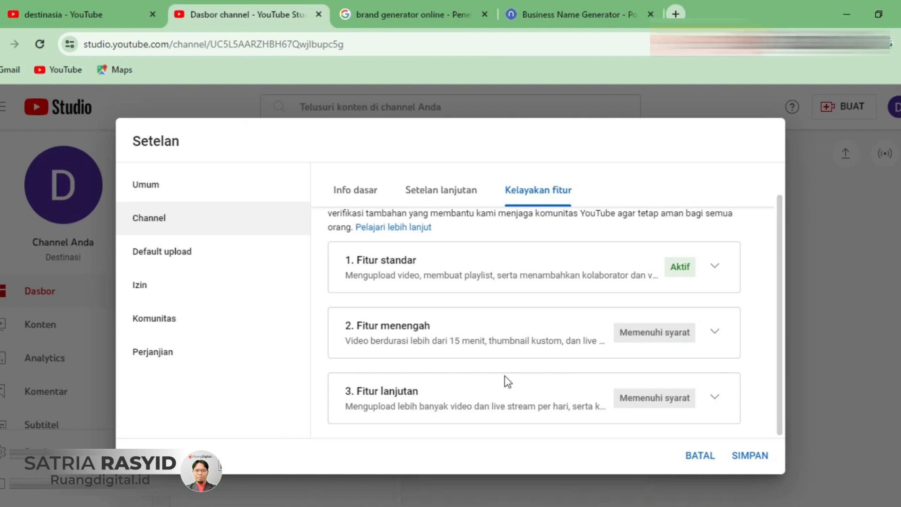
- Examine the advanced features (Fitur lanjutan) and their requirements under the channel's feature eligibility, including the monetisation application item
{"action": "left_click", "coordinate": [713, 400]}
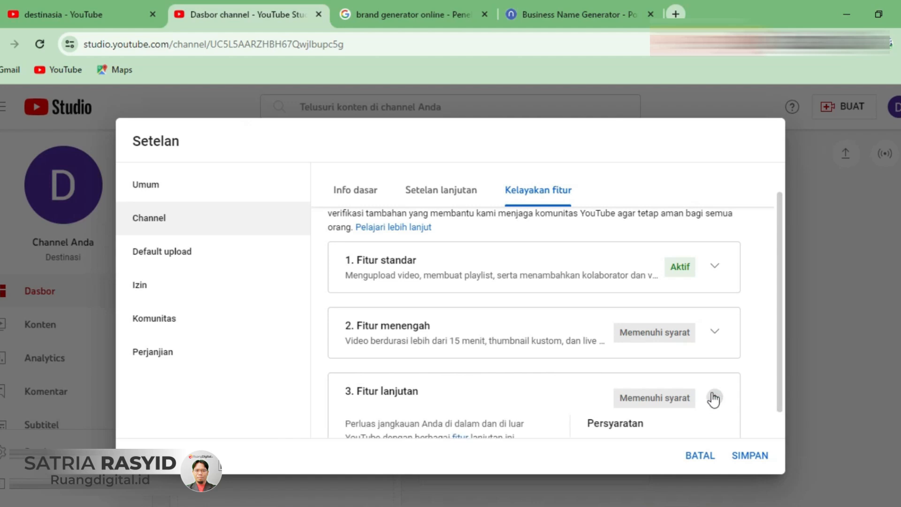
{"action": "scroll", "coordinate": [417, 339], "scroll_direction": "down", "scroll_amount": 1}
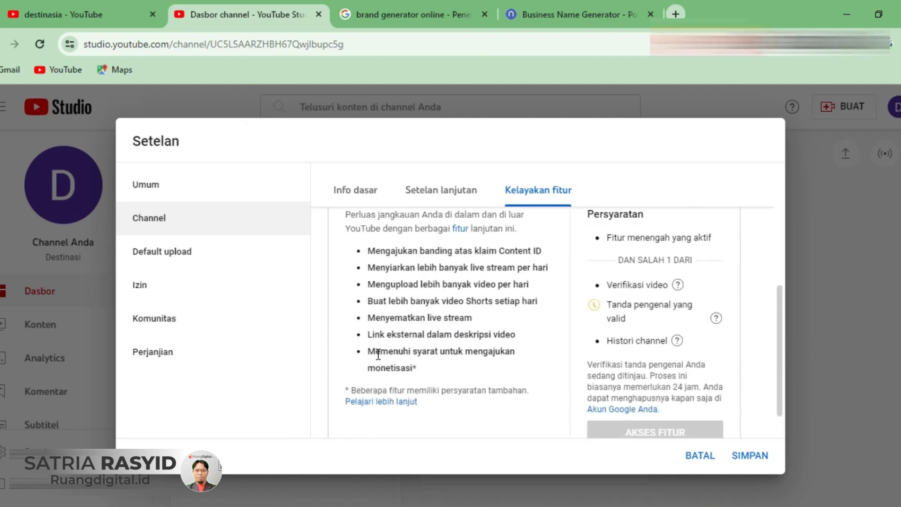
{"action": "left_click_drag", "start_coordinate": [417, 368], "coordinate": [463, 359]}
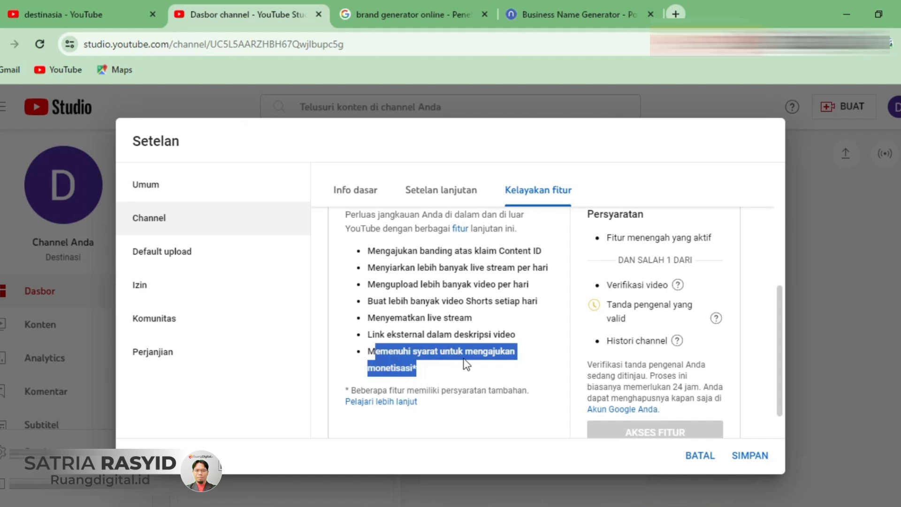
{"action": "scroll", "coordinate": [465, 359], "scroll_direction": "up", "scroll_amount": 1}
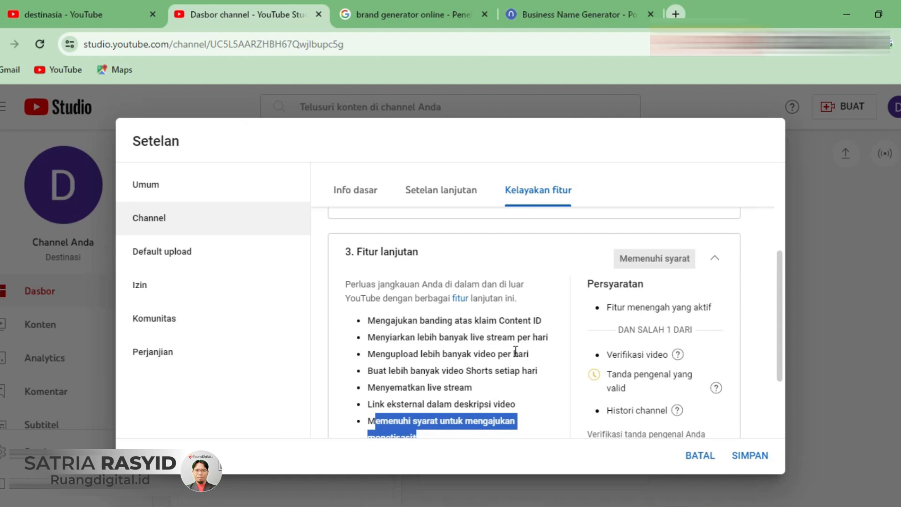
{"action": "scroll", "coordinate": [503, 282], "scroll_direction": "up", "scroll_amount": 2}
{"action": "scroll", "coordinate": [492, 326], "scroll_direction": "down", "scroll_amount": 3}
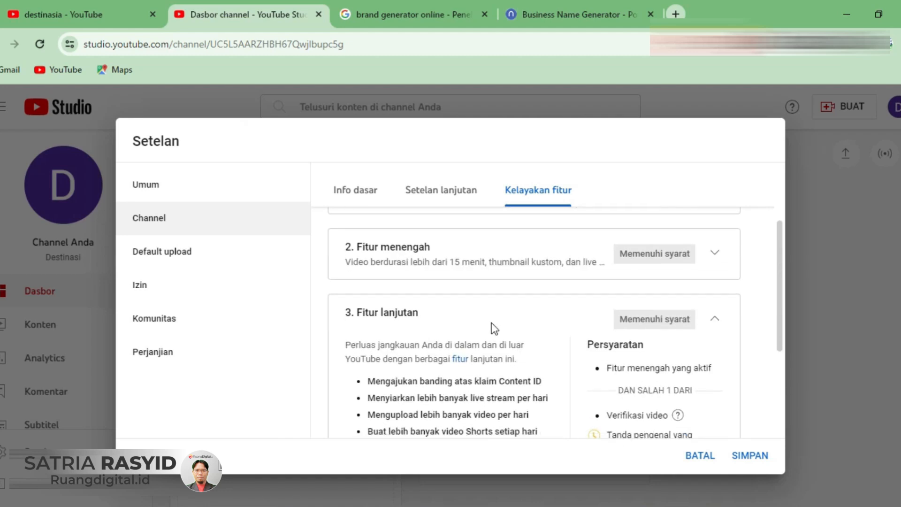
{"action": "scroll", "coordinate": [491, 322], "scroll_direction": "down", "scroll_amount": 1}
{"action": "scroll", "coordinate": [705, 375], "scroll_direction": "up", "scroll_amount": 6}
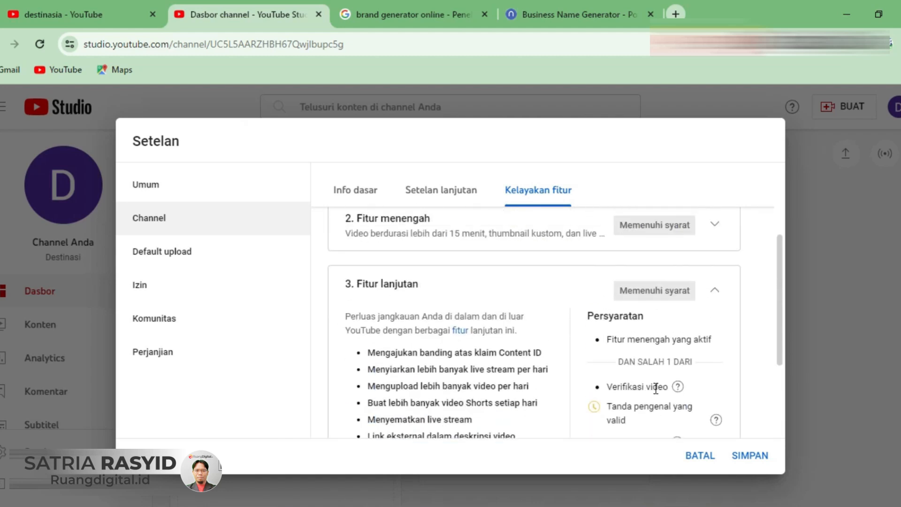
- Compare the intermediate features' phone verification requirement with the access conditions for the advanced features
{"action": "left_click", "coordinate": [713, 295]}
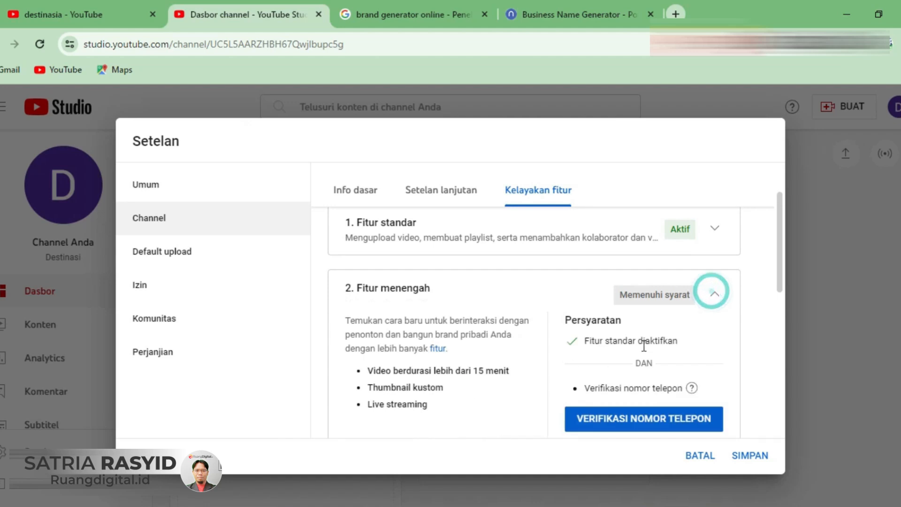
{"action": "scroll", "coordinate": [624, 329], "scroll_direction": "down", "scroll_amount": 2}
{"action": "scroll", "coordinate": [624, 328], "scroll_direction": "down", "scroll_amount": 8}
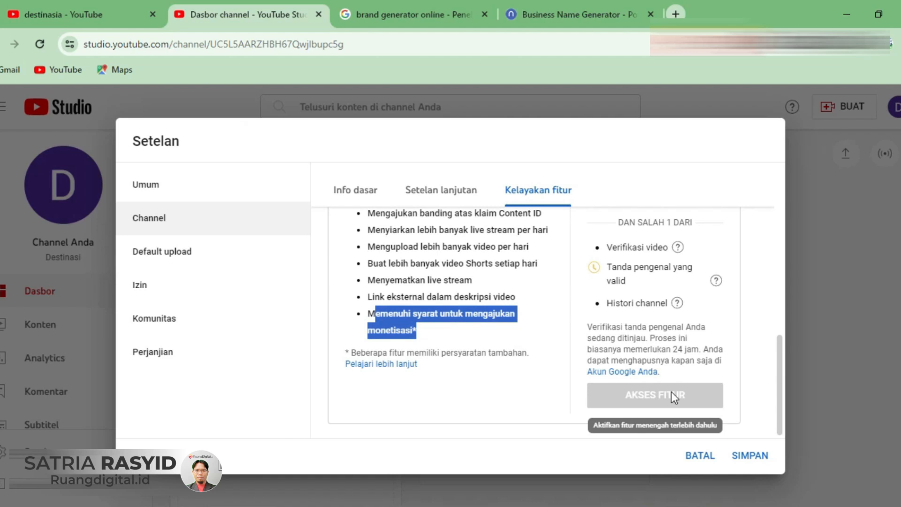
{"action": "scroll", "coordinate": [671, 390], "scroll_direction": "up", "scroll_amount": 2}
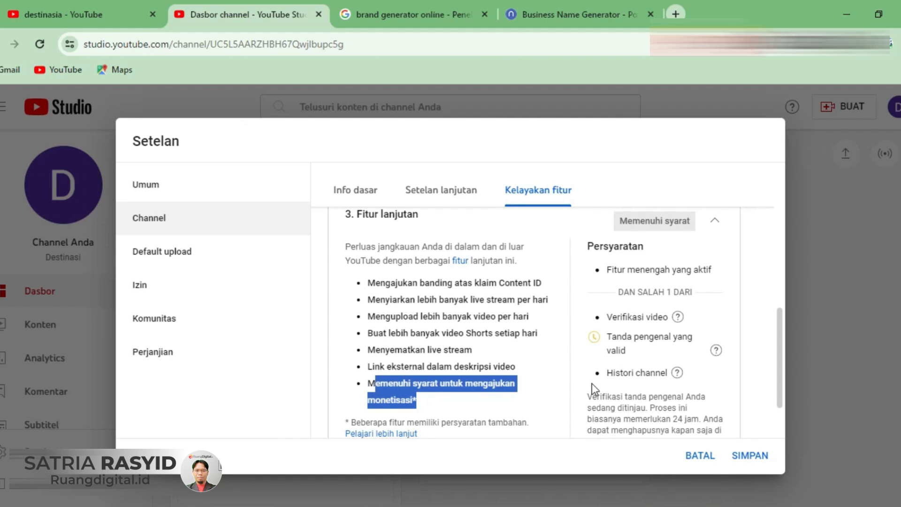
{"action": "scroll", "coordinate": [579, 364], "scroll_direction": "up", "scroll_amount": 5}
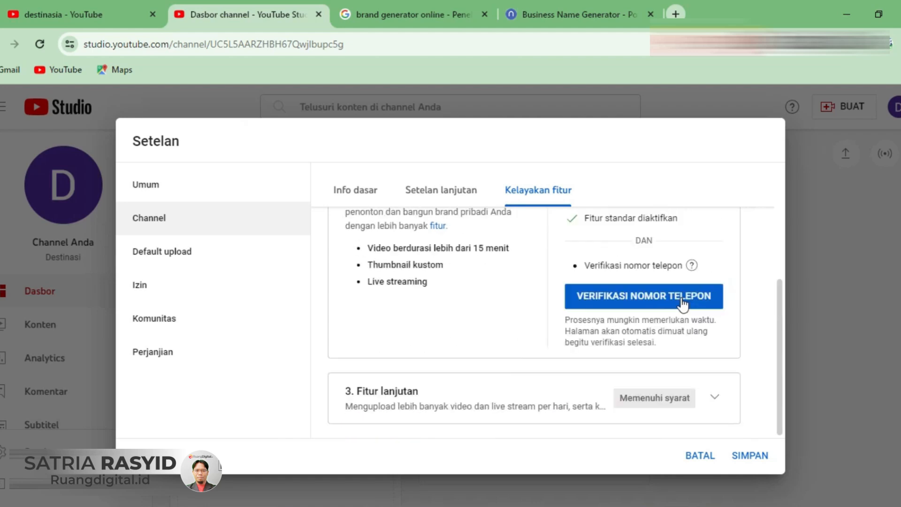
- Collapse the intermediate features section and save the channel settings
{"action": "left_click", "coordinate": [715, 312]}
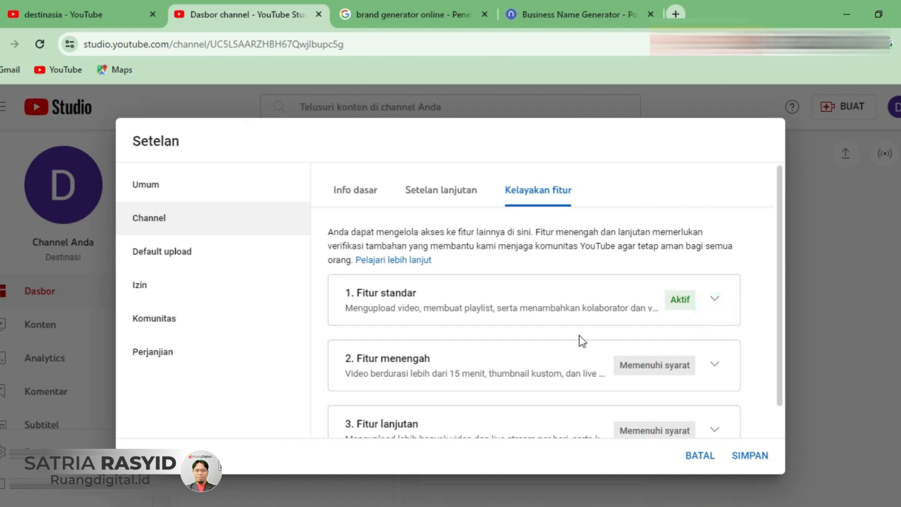
{"action": "scroll", "coordinate": [572, 337], "scroll_direction": "down", "scroll_amount": 1}
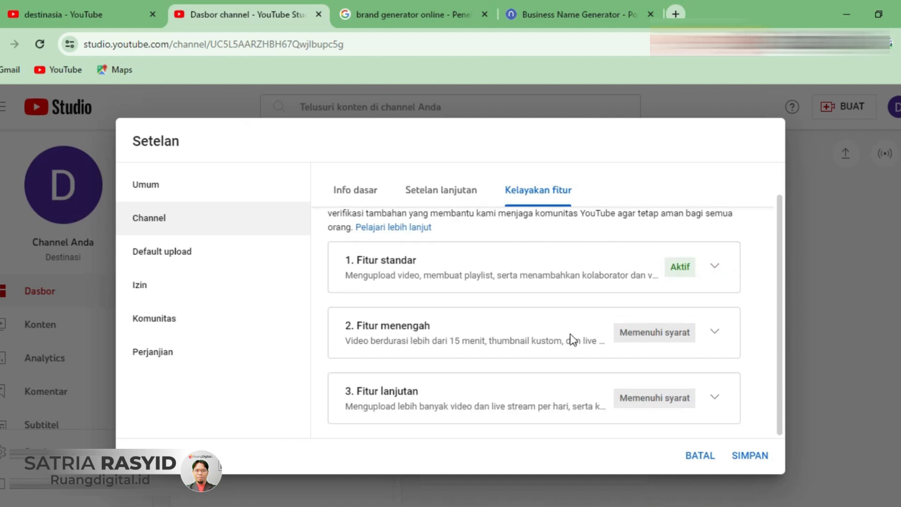
{"action": "left_click", "coordinate": [741, 458]}
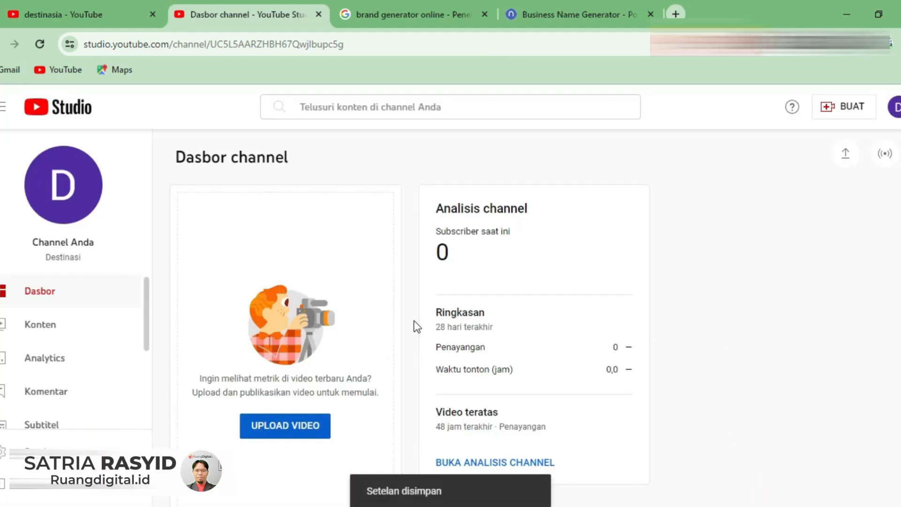
- Reopen the Studio settings and review the channel's saved keywords, audience choice and feature eligibility
{"action": "left_click", "coordinate": [43, 451]}
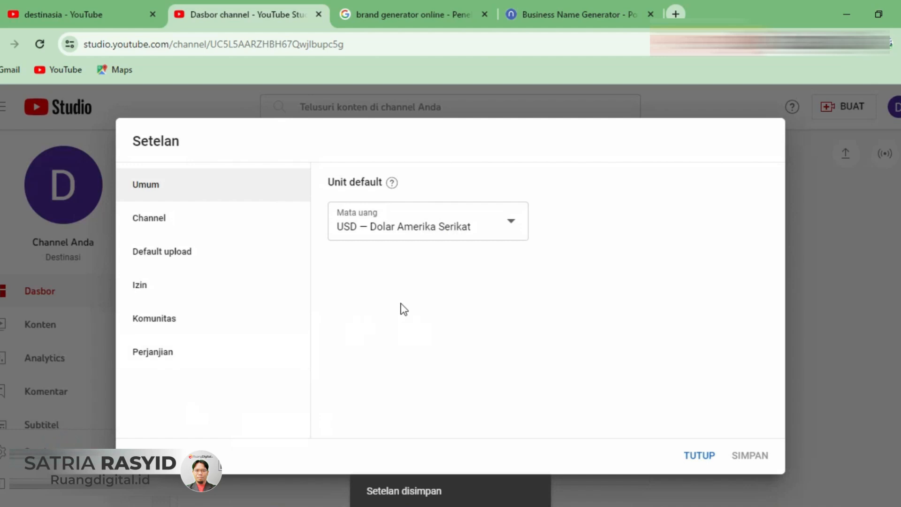
{"action": "left_click", "coordinate": [211, 225]}
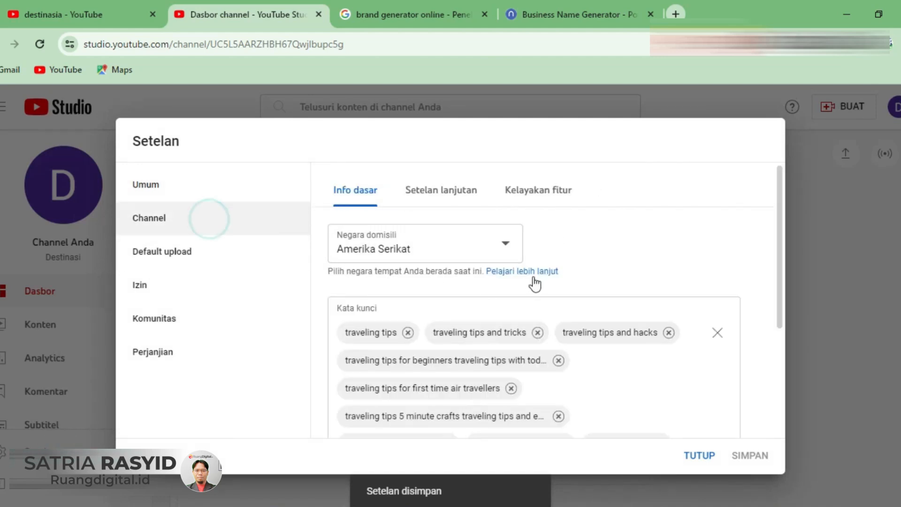
{"action": "scroll", "coordinate": [525, 281], "scroll_direction": "down", "scroll_amount": 2}
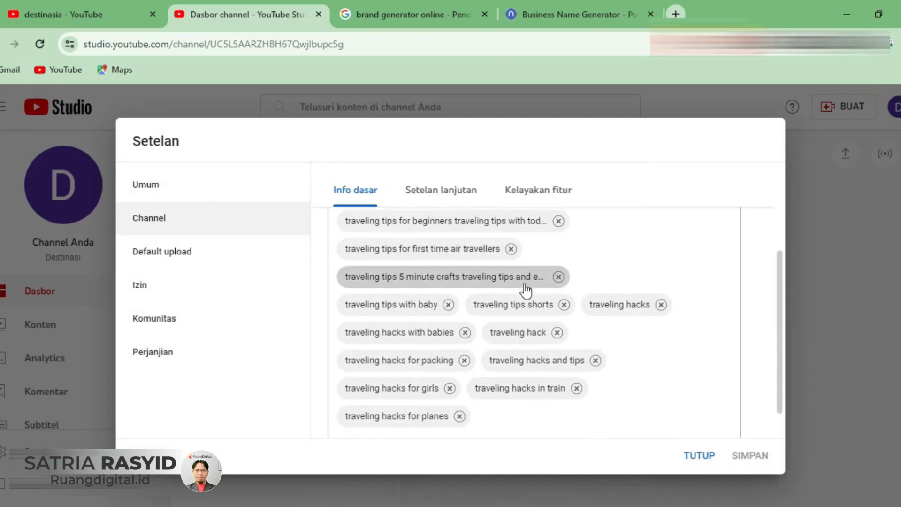
{"action": "scroll", "coordinate": [505, 244], "scroll_direction": "up", "scroll_amount": 2}
{"action": "left_click", "coordinate": [417, 190]}
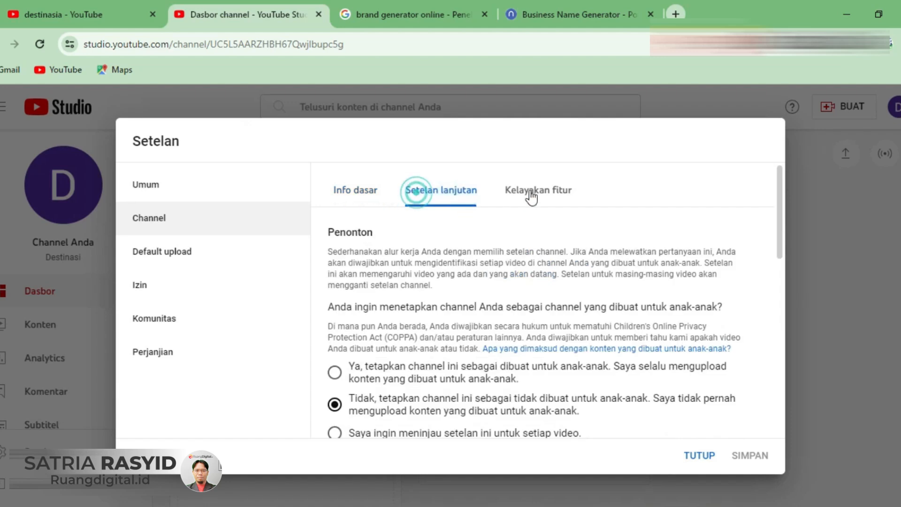
{"action": "left_click", "coordinate": [535, 189]}
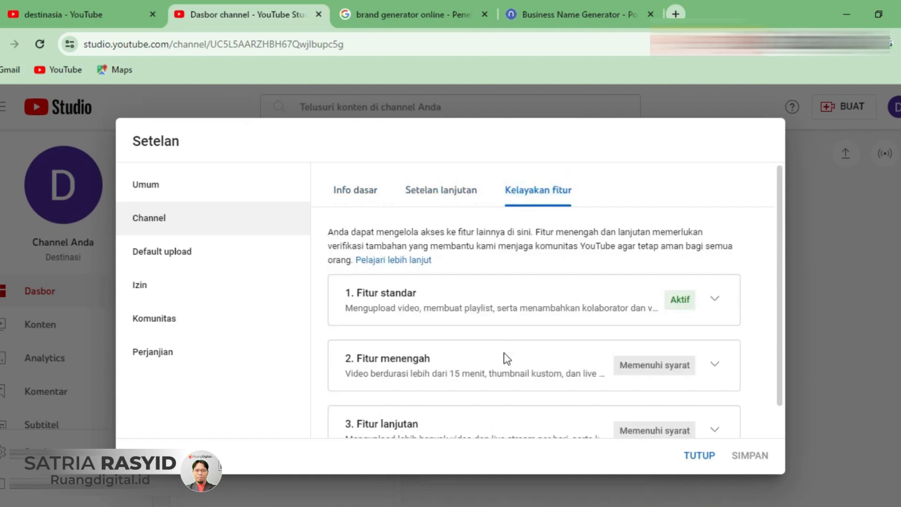
- Examine the title and description fields in the basic info of the default upload settings
{"action": "left_click", "coordinate": [187, 255]}
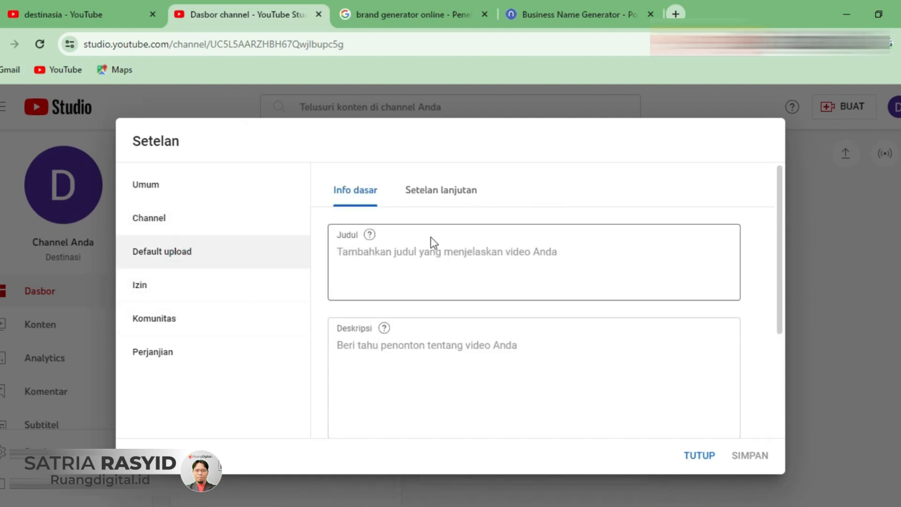
{"action": "scroll", "coordinate": [444, 284], "scroll_direction": "down", "scroll_amount": 2}
{"action": "scroll", "coordinate": [443, 284], "scroll_direction": "up", "scroll_amount": 2}
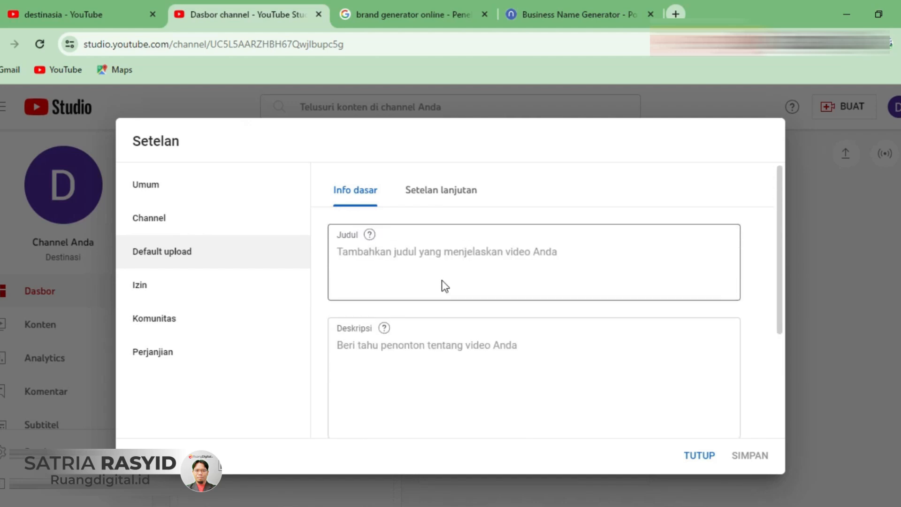
{"action": "left_click", "coordinate": [388, 261]}
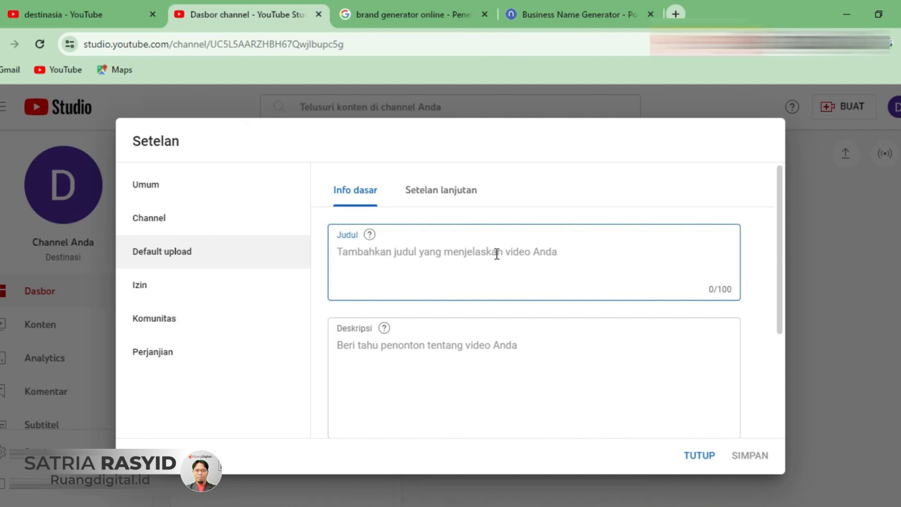
{"action": "left_click", "coordinate": [439, 263]}
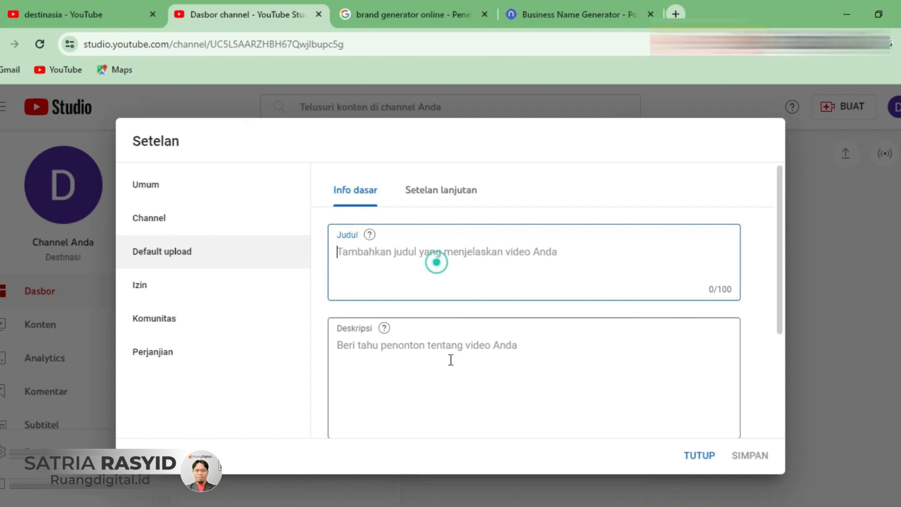
{"action": "left_click", "coordinate": [451, 361]}
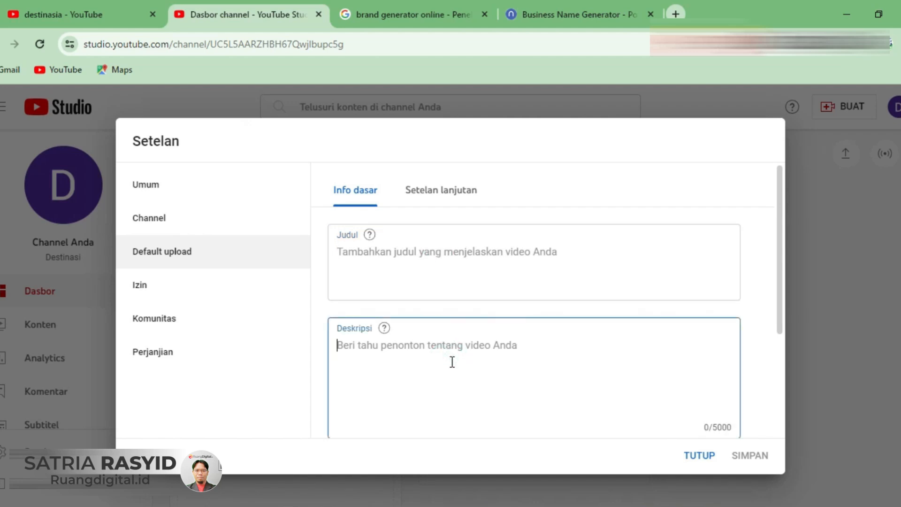
{"action": "scroll", "coordinate": [451, 361], "scroll_direction": "down", "scroll_amount": 2}
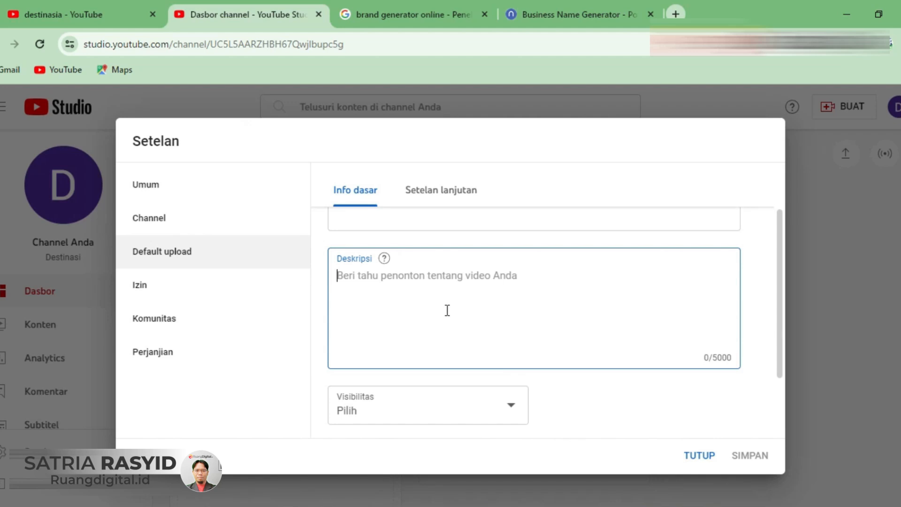
{"action": "scroll", "coordinate": [448, 311], "scroll_direction": "up", "scroll_amount": 2}
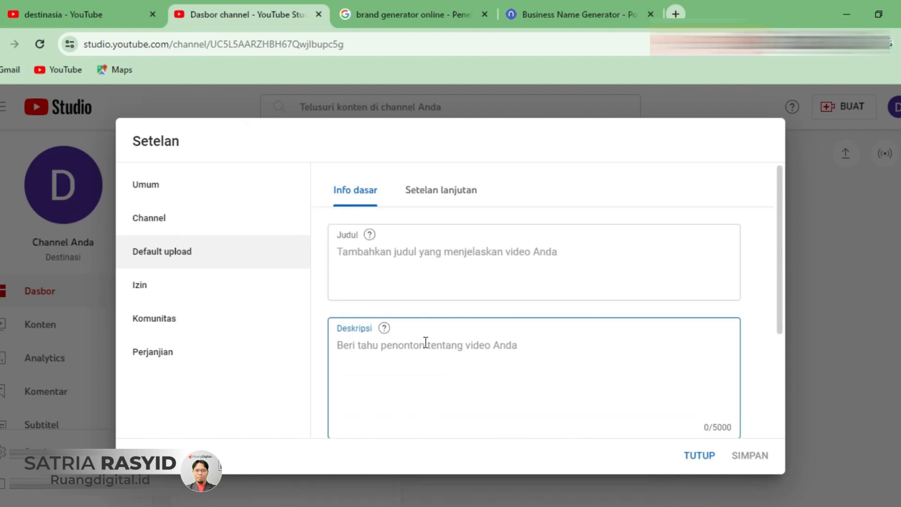
- Set the default upload visibility to Publik and place the cursor in the empty tag field
{"action": "scroll", "coordinate": [426, 344], "scroll_direction": "down", "scroll_amount": 4}
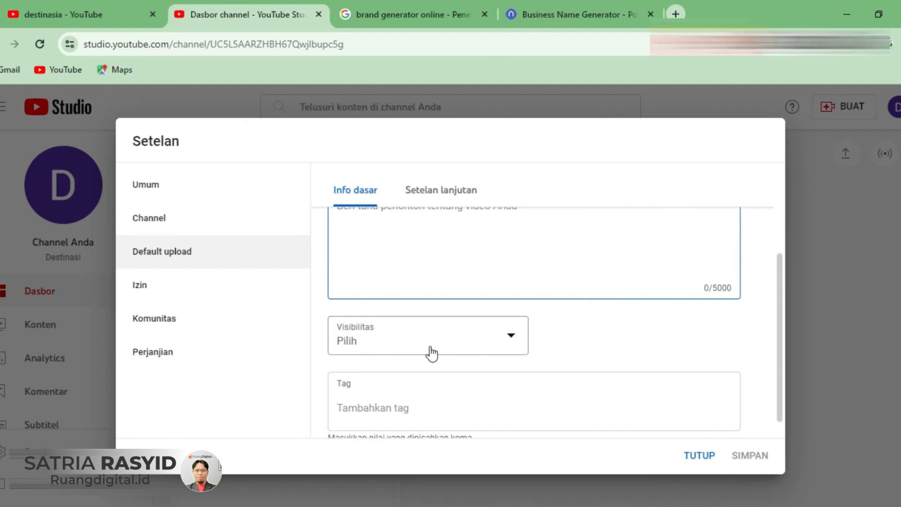
{"action": "left_click", "coordinate": [430, 352]}
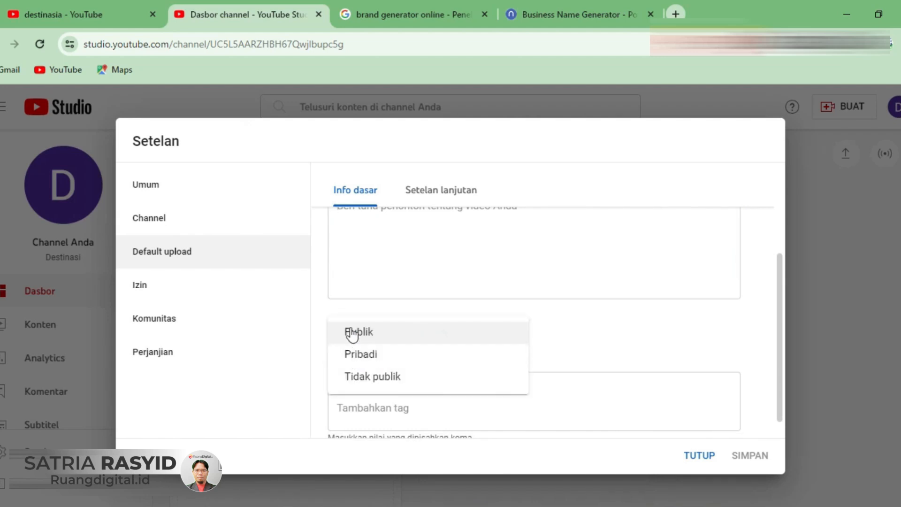
{"action": "left_click", "coordinate": [359, 333]}
{"action": "left_click", "coordinate": [424, 391]}
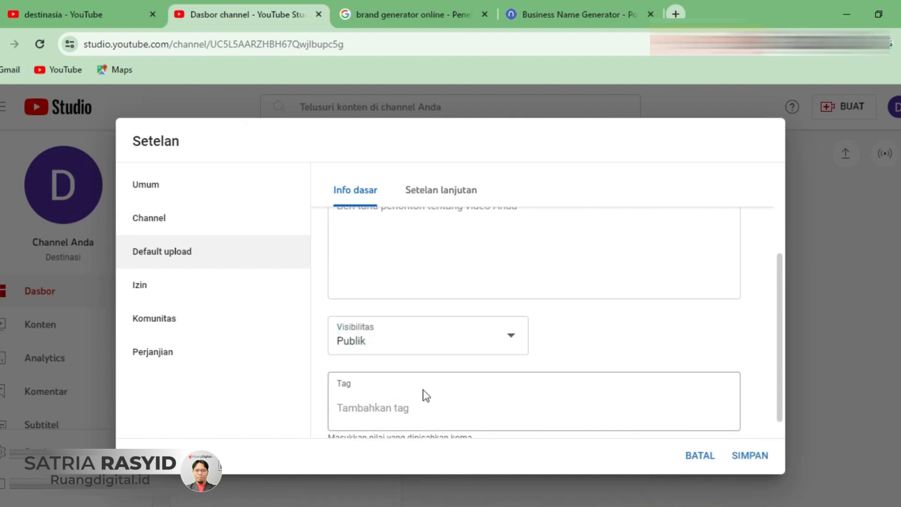
{"action": "left_click", "coordinate": [407, 406]}
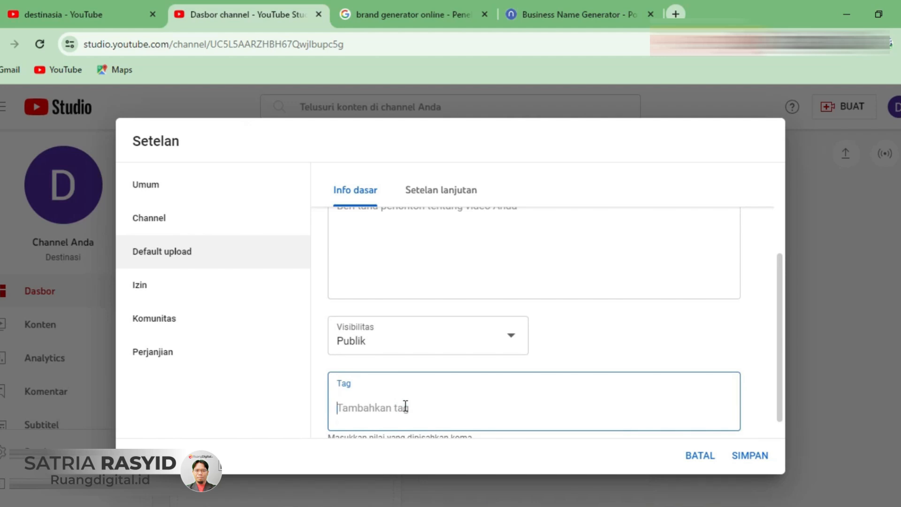
{"action": "scroll", "coordinate": [406, 406], "scroll_direction": "down", "scroll_amount": 1}
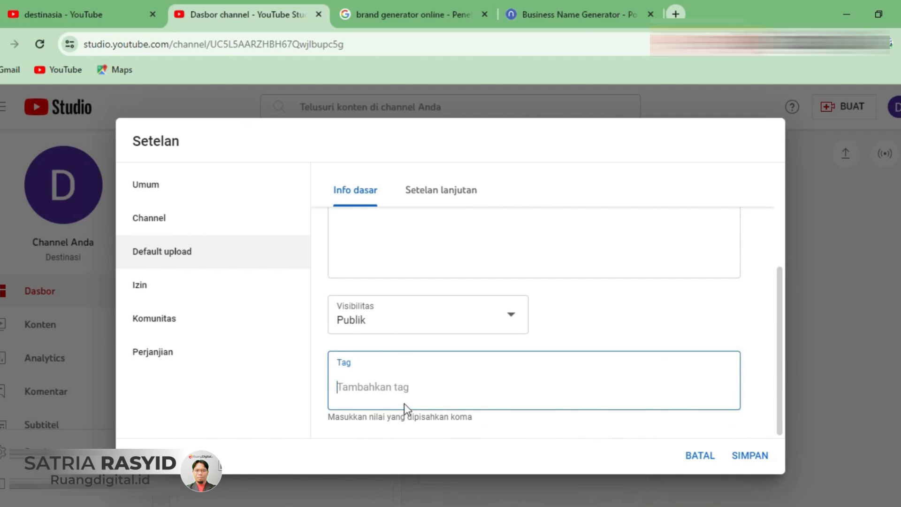
- In the advanced default upload settings, review the available video categories and set the category to Blog & Orang
{"action": "left_click", "coordinate": [439, 197]}
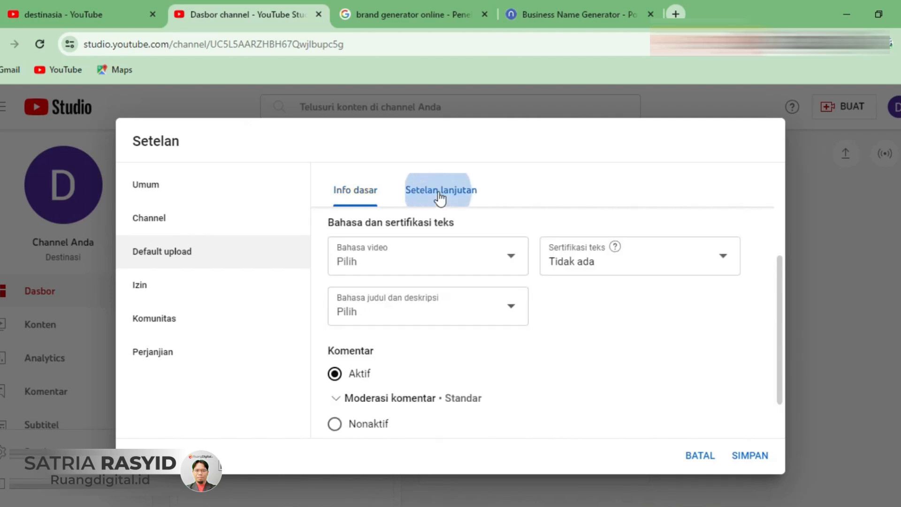
{"action": "scroll", "coordinate": [449, 318], "scroll_direction": "up", "scroll_amount": 3}
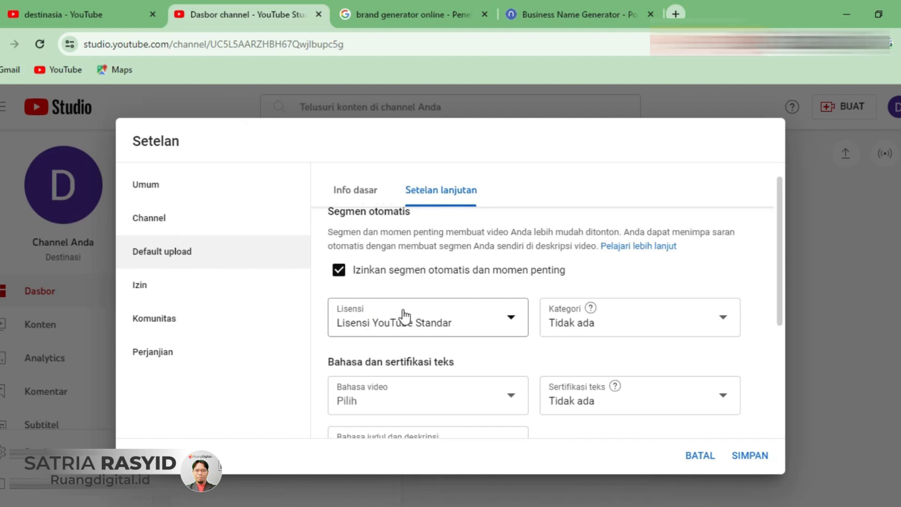
{"action": "left_click", "coordinate": [605, 330]}
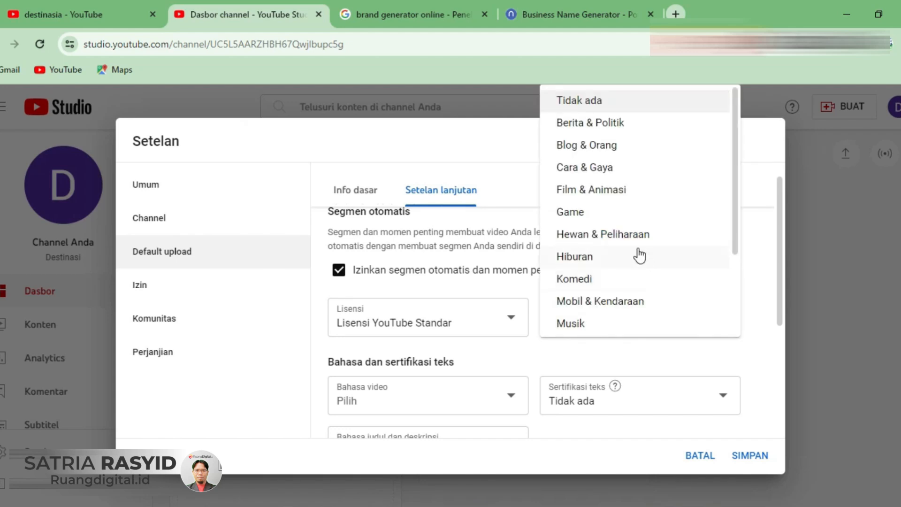
{"action": "scroll", "coordinate": [632, 253], "scroll_direction": "down", "scroll_amount": 3}
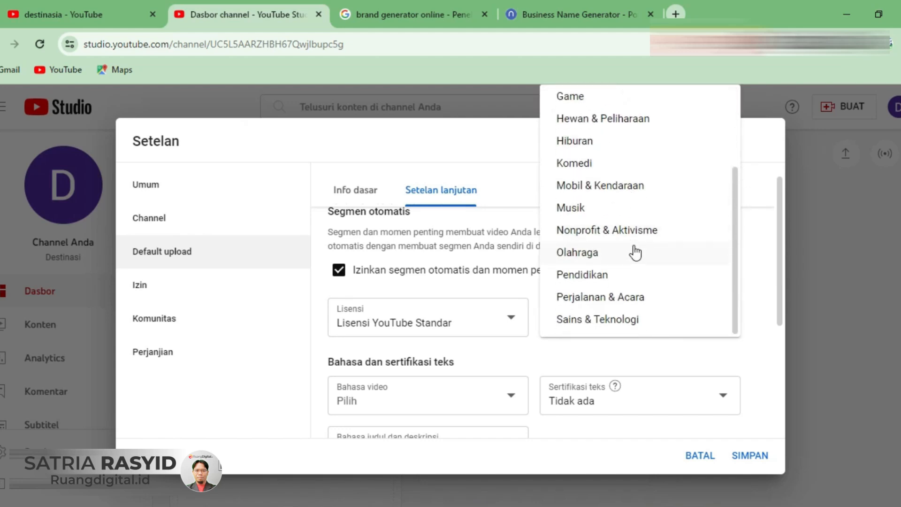
{"action": "scroll", "coordinate": [636, 252], "scroll_direction": "up", "scroll_amount": 3}
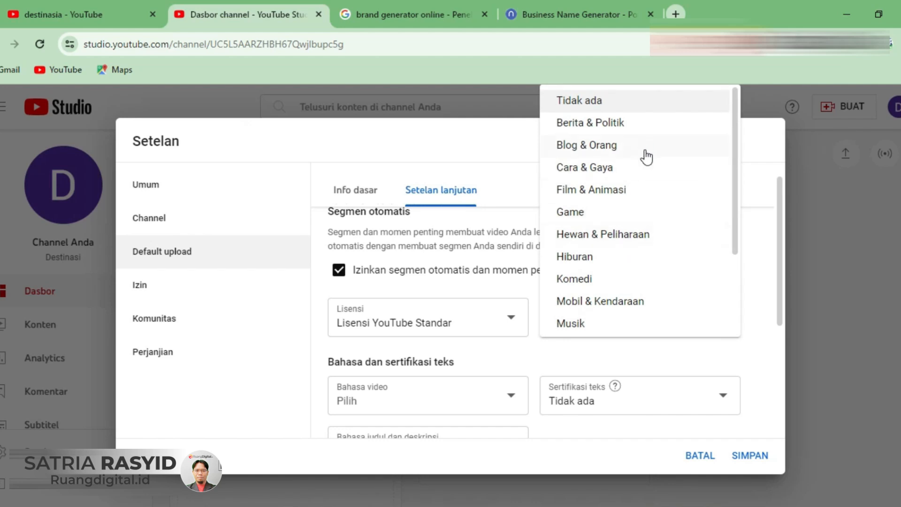
{"action": "left_click", "coordinate": [604, 147]}
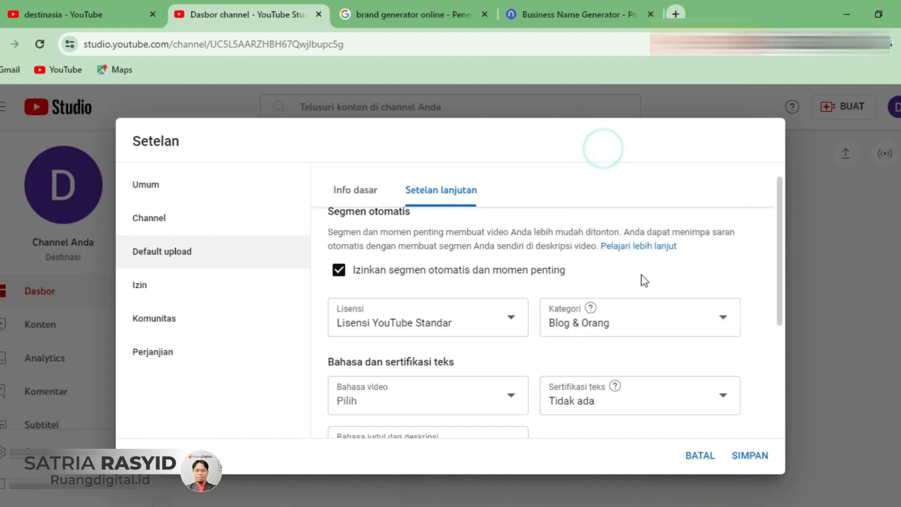
- Set the default video language in the advanced upload settings to Inggris (Amerika Serikat)
{"action": "scroll", "coordinate": [639, 279], "scroll_direction": "down", "scroll_amount": 2}
{"action": "left_click", "coordinate": [520, 328]}
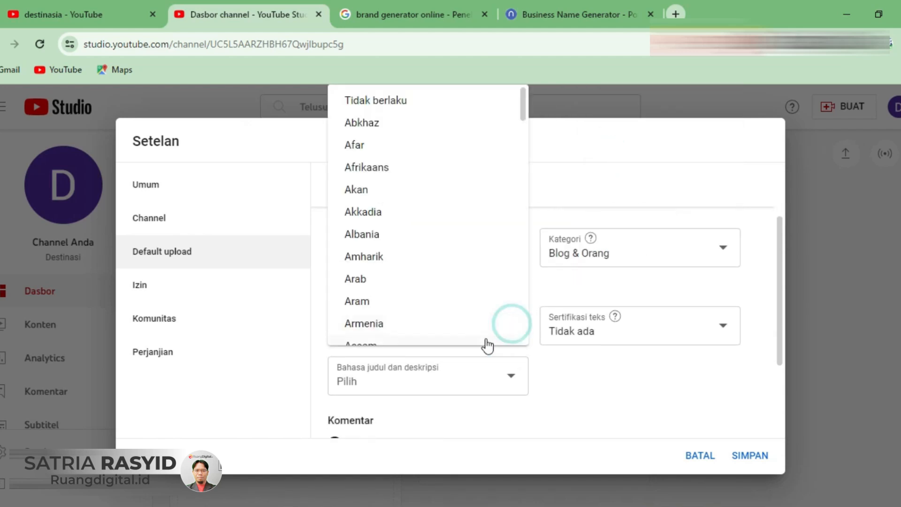
{"action": "scroll", "coordinate": [488, 263], "scroll_direction": "down", "scroll_amount": 8}
{"action": "scroll", "coordinate": [492, 265], "scroll_direction": "down", "scroll_amount": 15}
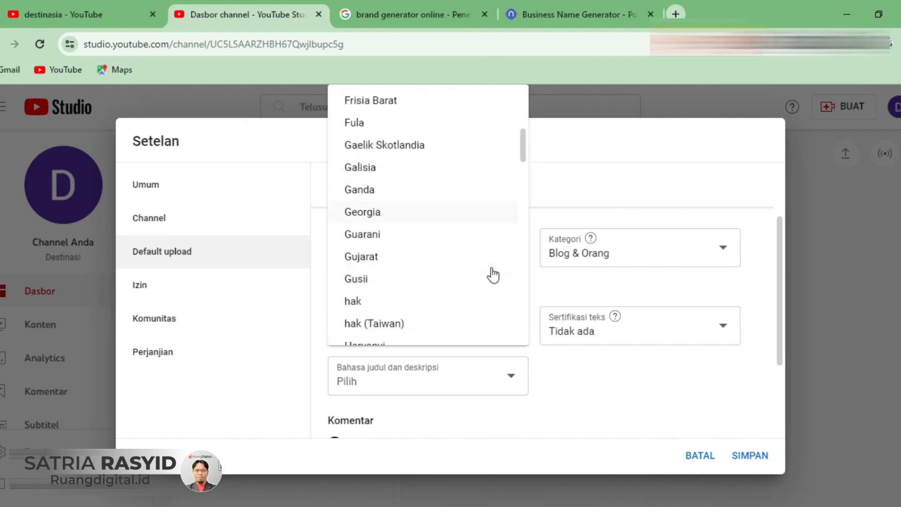
{"action": "scroll", "coordinate": [488, 329], "scroll_direction": "up", "scroll_amount": 1}
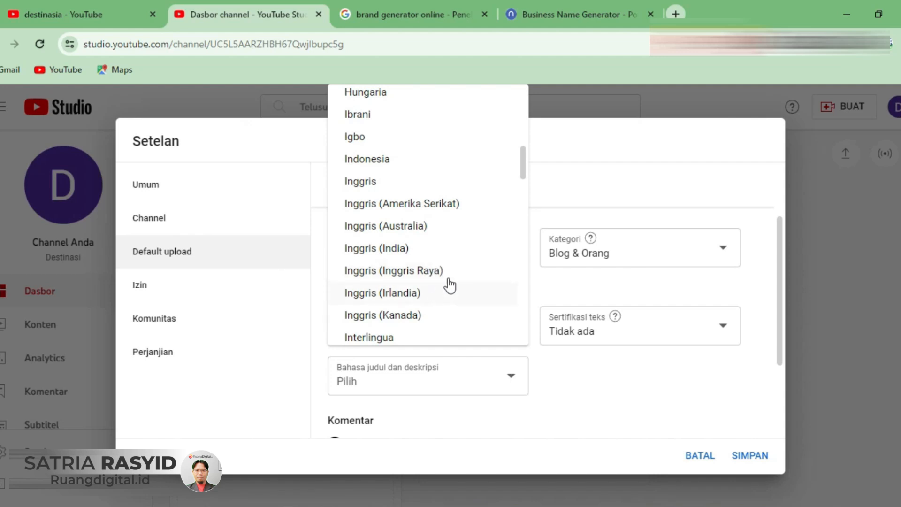
{"action": "left_click", "coordinate": [458, 207]}
- Set the default title and description language to Inggris (Amerika Serikat)
{"action": "left_click", "coordinate": [420, 383]}
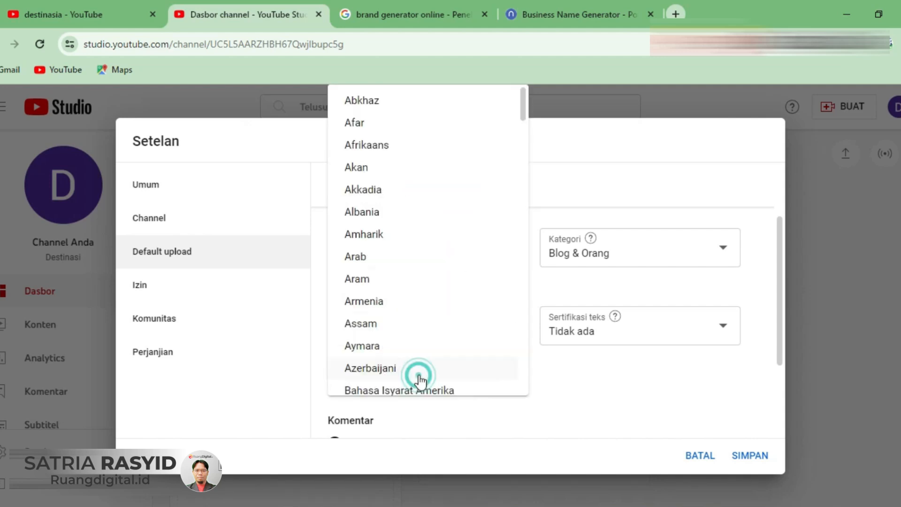
{"action": "scroll", "coordinate": [454, 249], "scroll_direction": "down", "scroll_amount": 15}
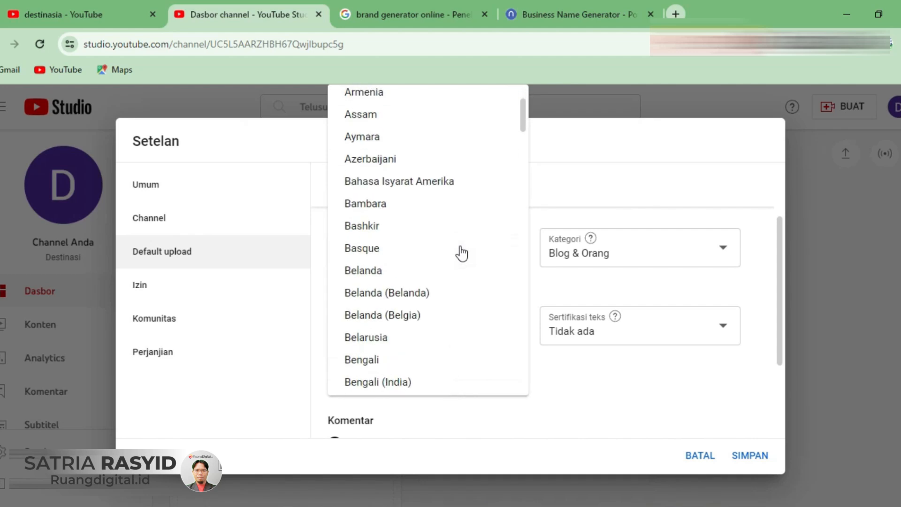
{"action": "left_click", "coordinate": [424, 249]}
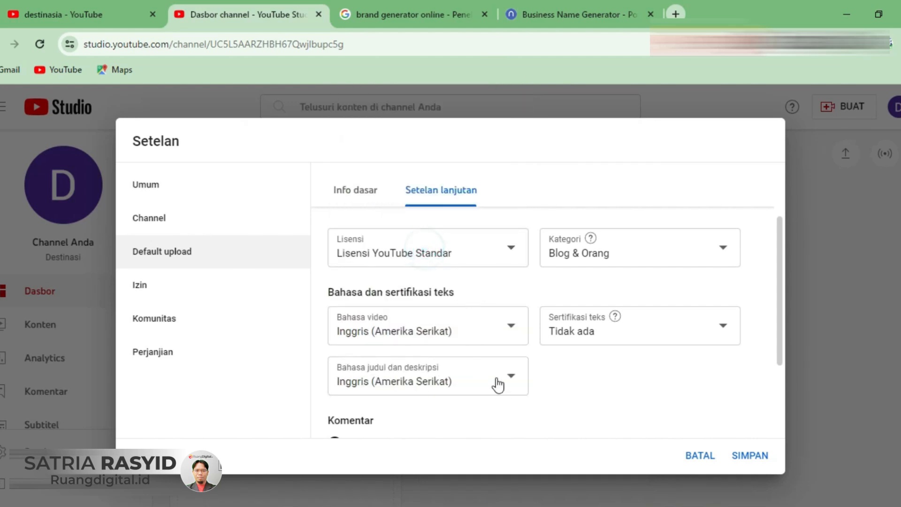
- Review the default comment options and the Izin, Komunitas and Perjanjian settings, and save the Studio settings
{"action": "scroll", "coordinate": [549, 394], "scroll_direction": "down", "scroll_amount": 2}
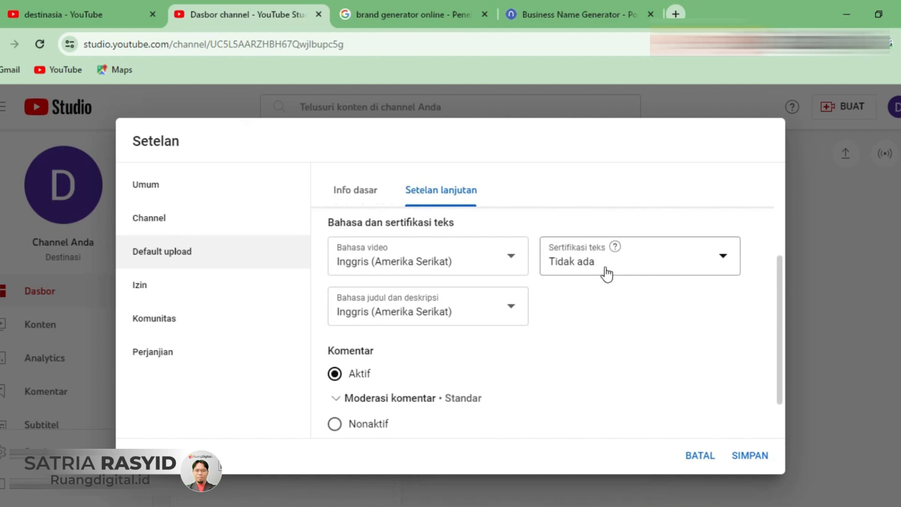
{"action": "scroll", "coordinate": [601, 276], "scroll_direction": "down", "scroll_amount": 1}
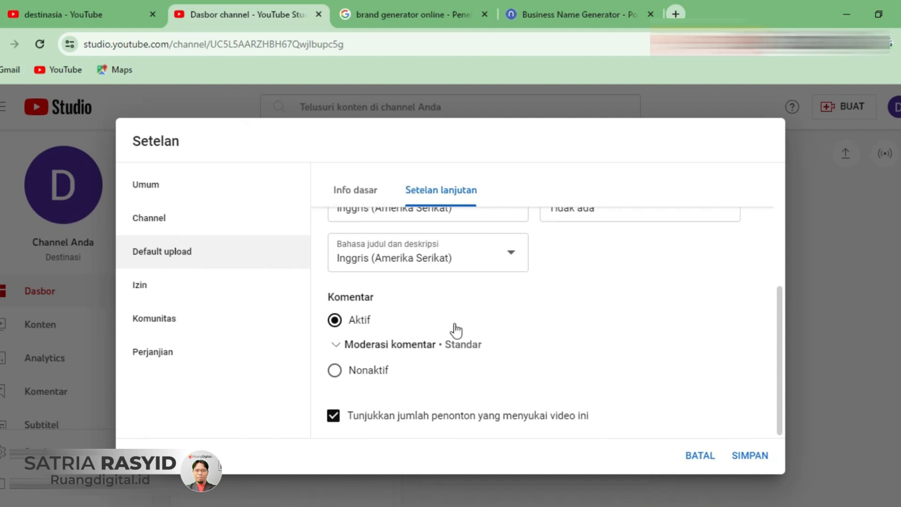
{"action": "left_click", "coordinate": [197, 299]}
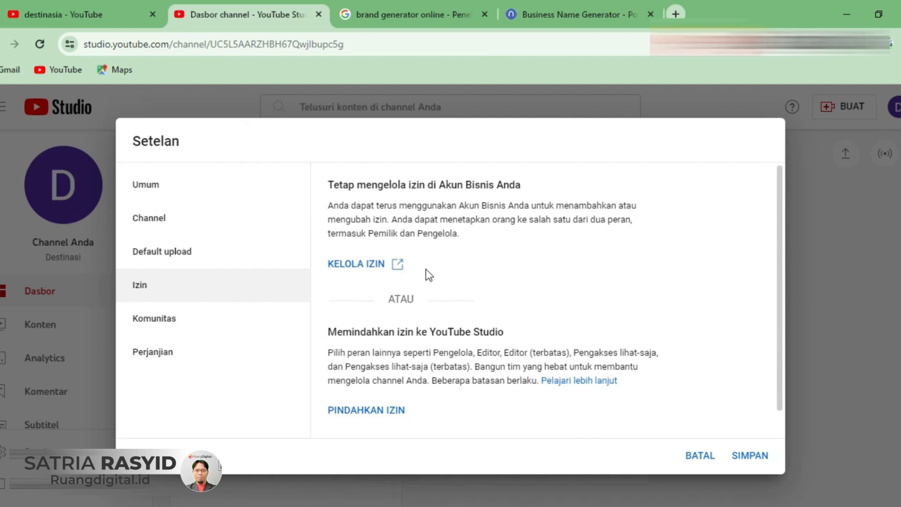
{"action": "left_click", "coordinate": [199, 327]}
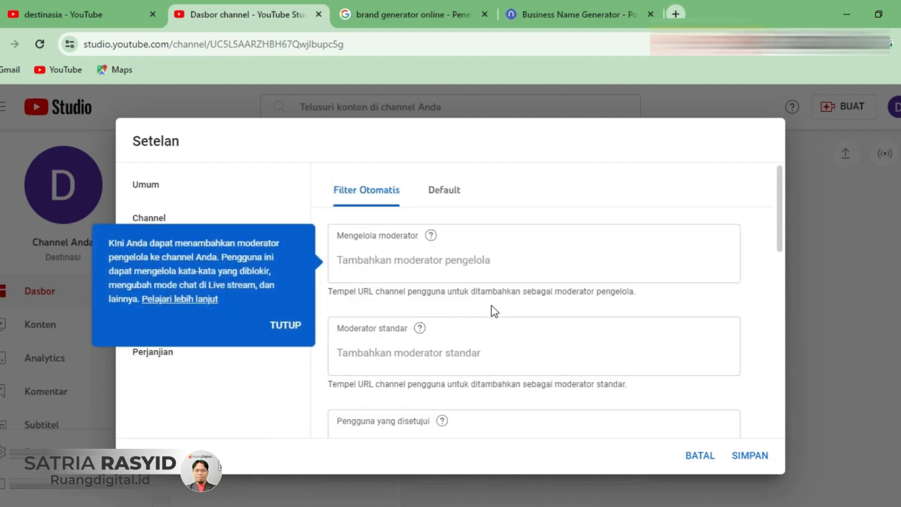
{"action": "scroll", "coordinate": [507, 253], "scroll_direction": "down", "scroll_amount": 1}
{"action": "scroll", "coordinate": [506, 254], "scroll_direction": "down", "scroll_amount": 5}
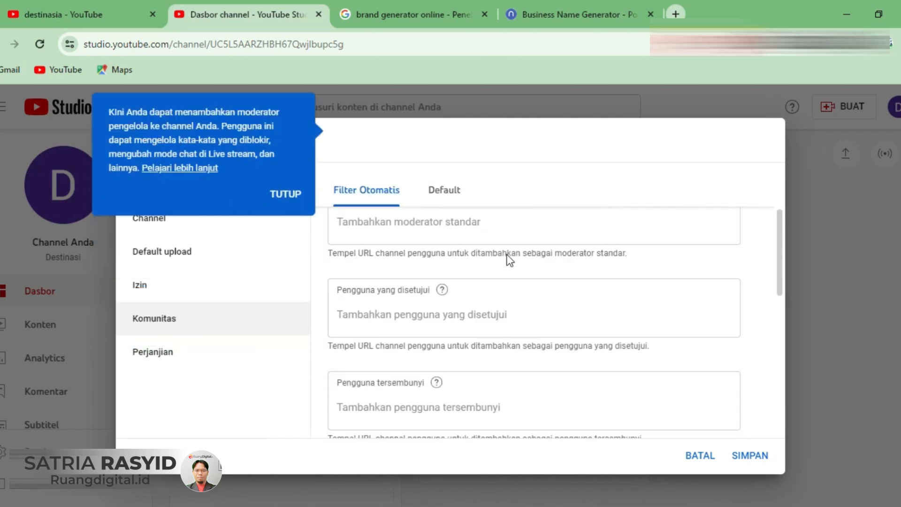
{"action": "left_click", "coordinate": [184, 348]}
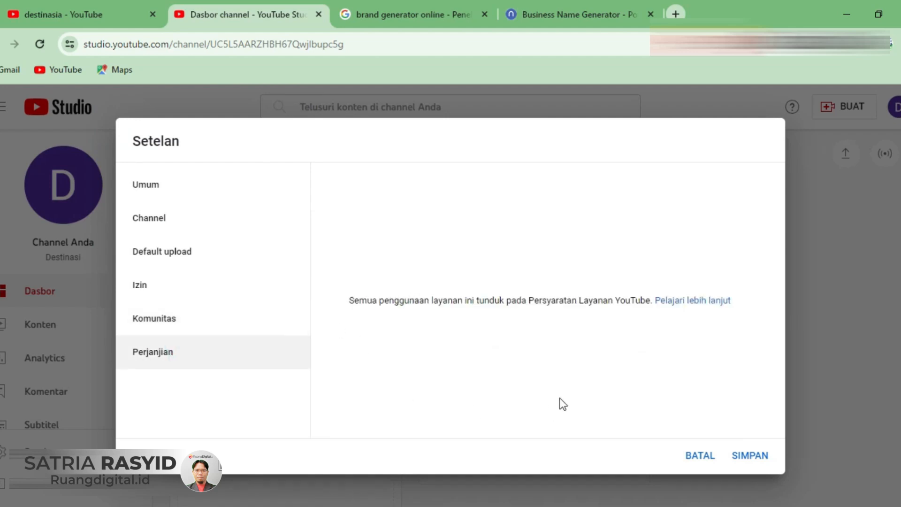
{"action": "left_click", "coordinate": [750, 458]}
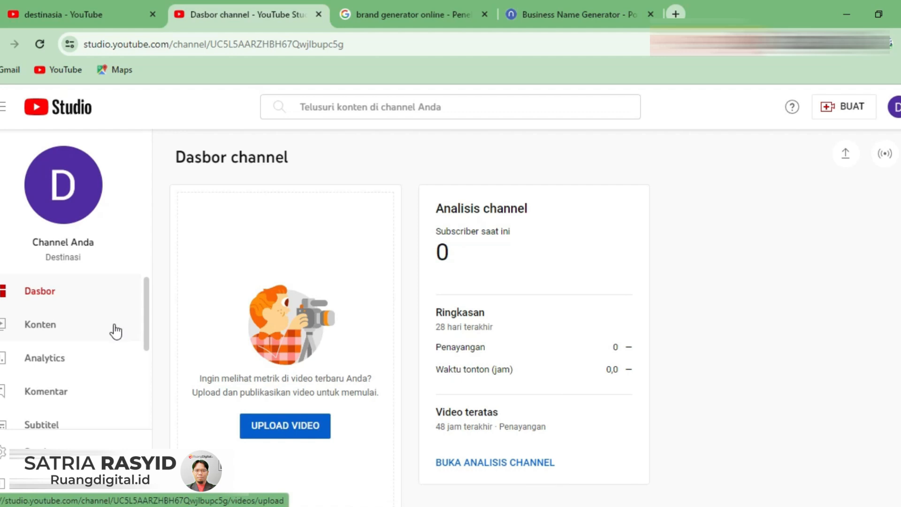
- Open the channel customization page and look over its layout options
{"action": "scroll", "coordinate": [116, 332], "scroll_direction": "down", "scroll_amount": 3}
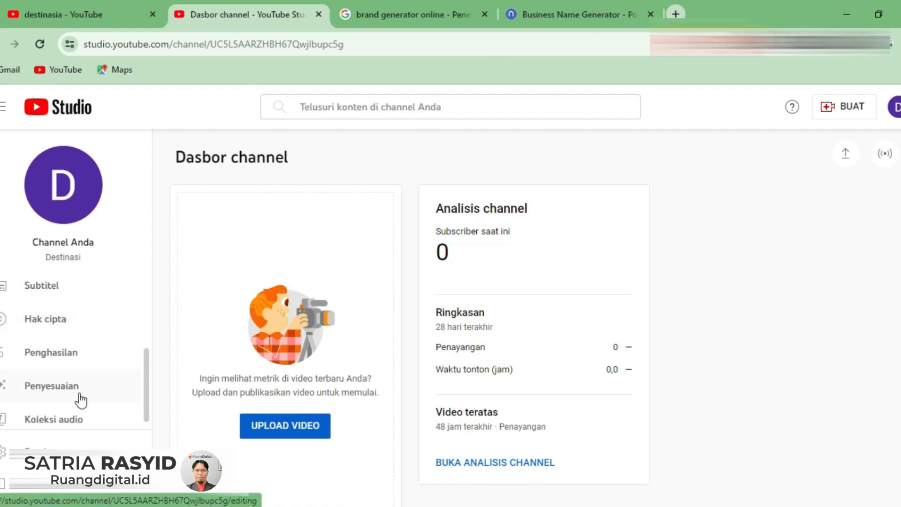
{"action": "left_click", "coordinate": [57, 392]}
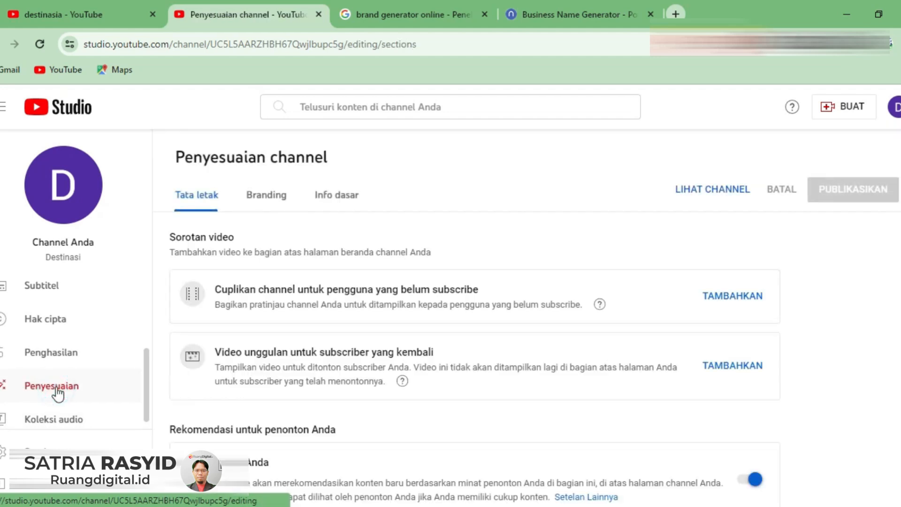
{"action": "scroll", "coordinate": [289, 325], "scroll_direction": "down", "scroll_amount": 3}
{"action": "scroll", "coordinate": [288, 325], "scroll_direction": "up", "scroll_amount": 3}
- Upload the round paint-palette logo with lettering as the channel's profile photo in the branding settings and accept the crop
{"action": "left_click", "coordinate": [263, 204]}
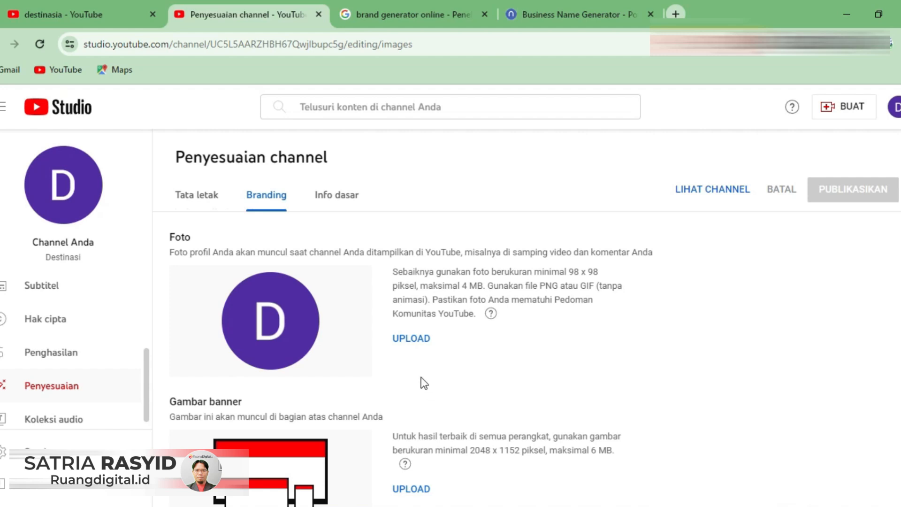
{"action": "left_click", "coordinate": [418, 339]}
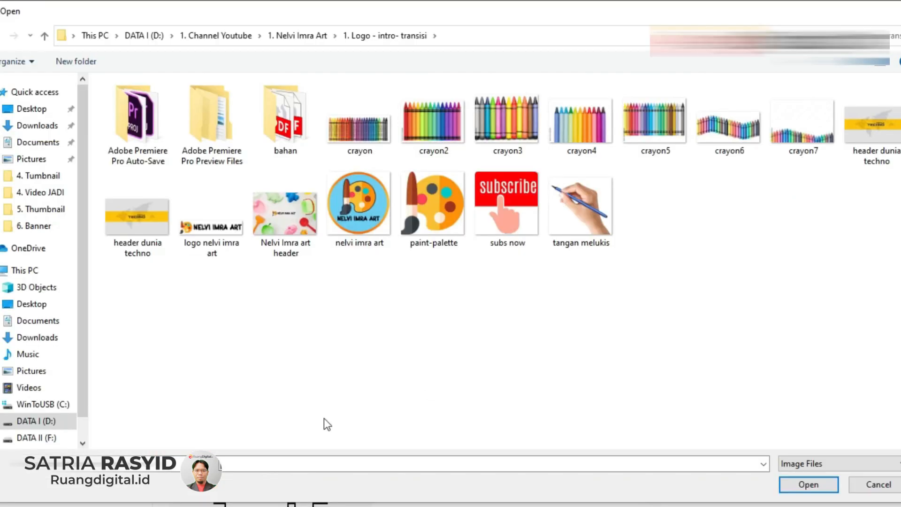
{"action": "double_click", "coordinate": [356, 218]}
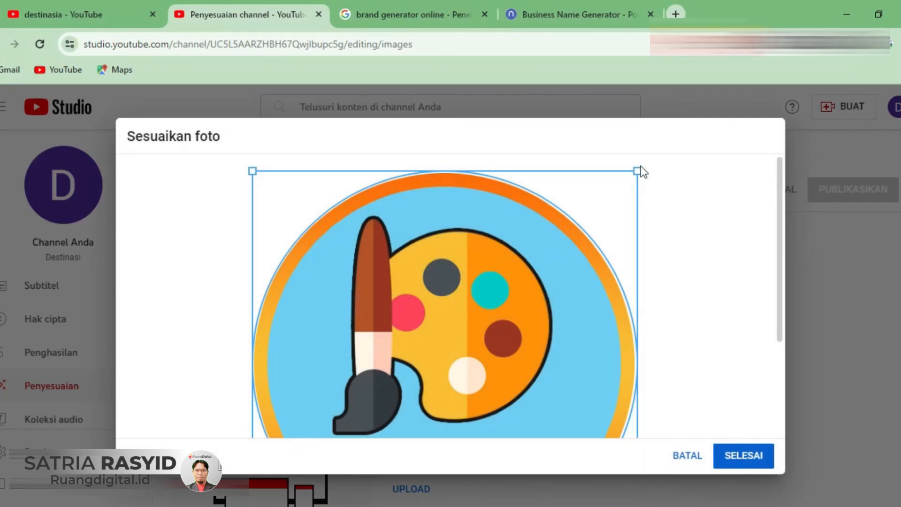
{"action": "mouse_move", "coordinate": [634, 174]}
{"action": "left_mouse_down"}
{"action": "mouse_move", "coordinate": [539, 267]}
{"action": "mouse_move", "coordinate": [641, 165]}
{"action": "left_mouse_up"}
{"action": "left_click", "coordinate": [738, 455]}
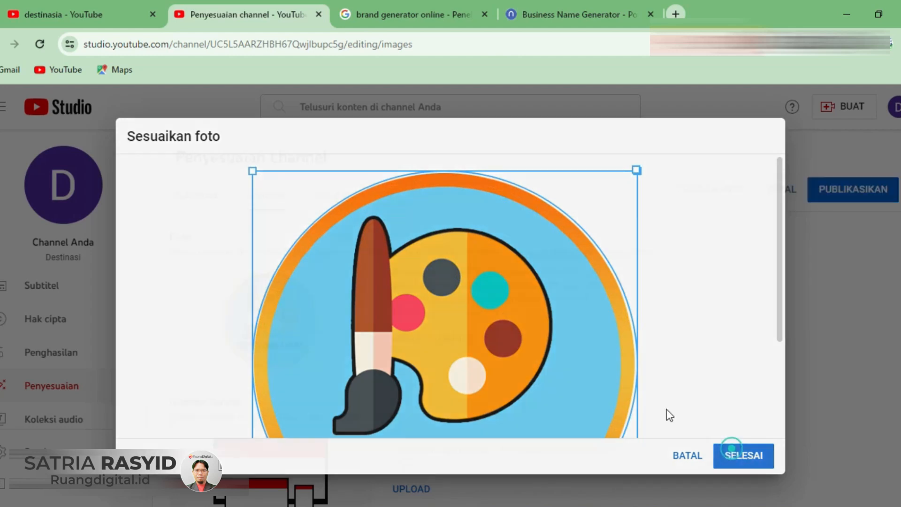
- View the public channel page and return to the branding settings
{"action": "scroll", "coordinate": [312, 342], "scroll_direction": "down", "scroll_amount": 1}
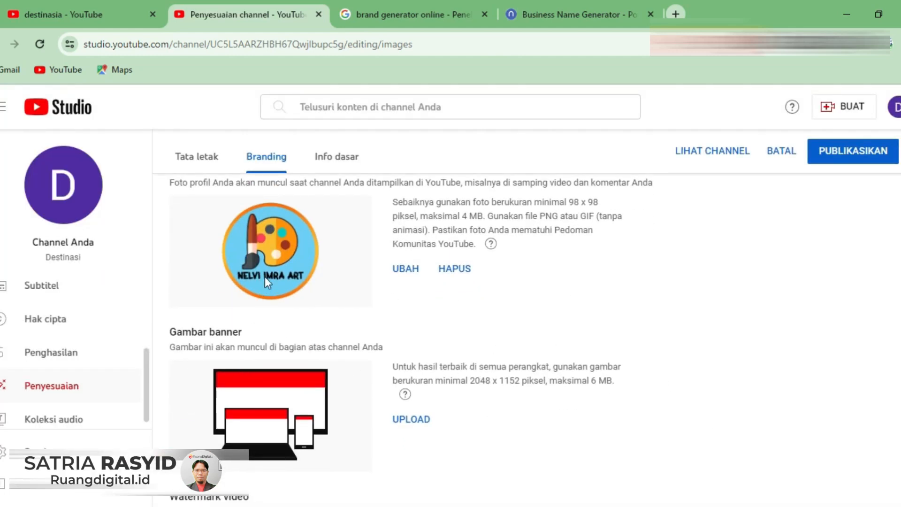
{"action": "left_click", "coordinate": [64, 184]}
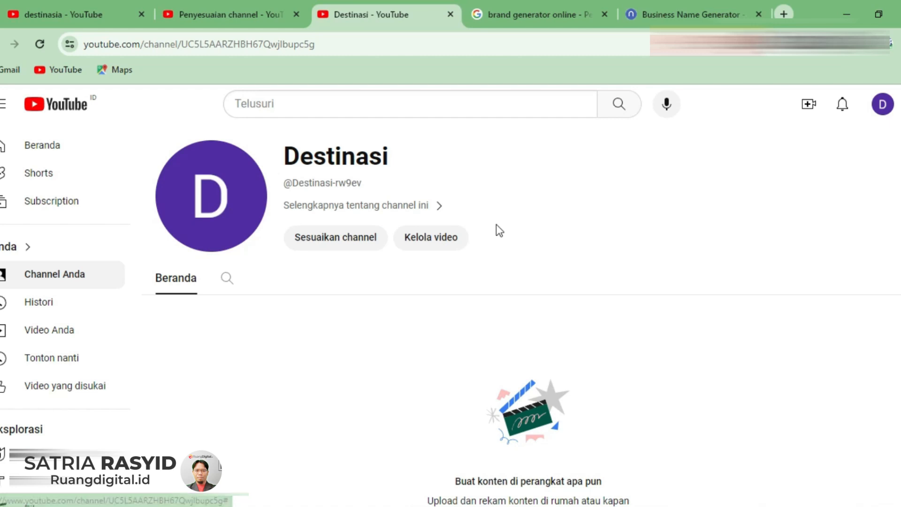
{"action": "left_click", "coordinate": [198, 15]}
- Upload the art header image with colourful toys as the channel banner and accept its crop
{"action": "left_click", "coordinate": [410, 420]}
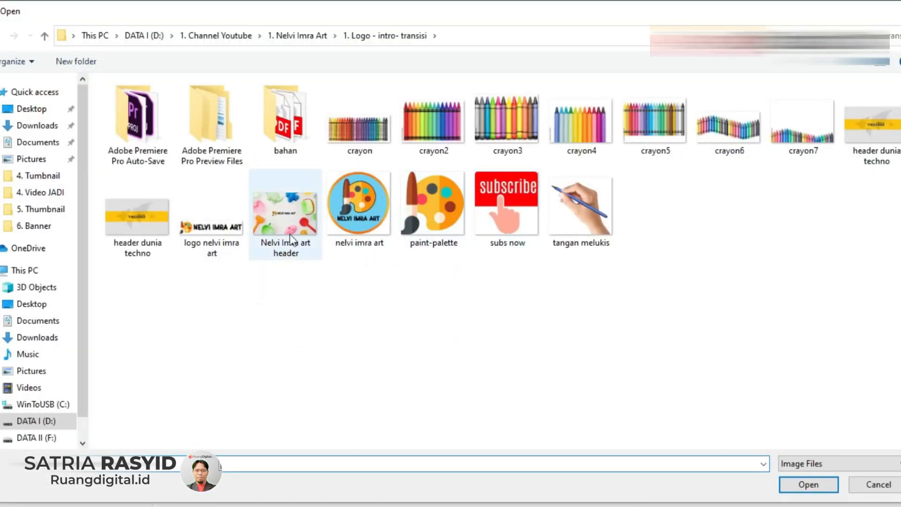
{"action": "double_click", "coordinate": [291, 236]}
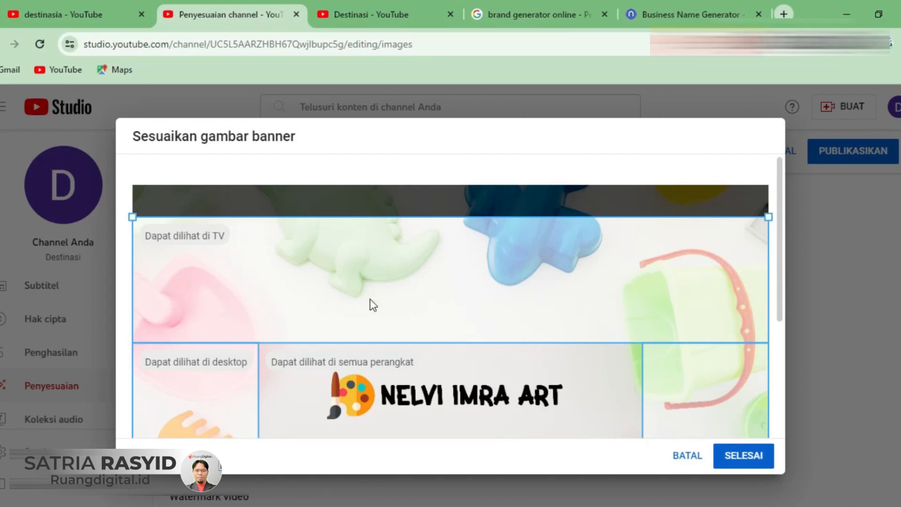
{"action": "scroll", "coordinate": [370, 298], "scroll_direction": "down", "scroll_amount": 2}
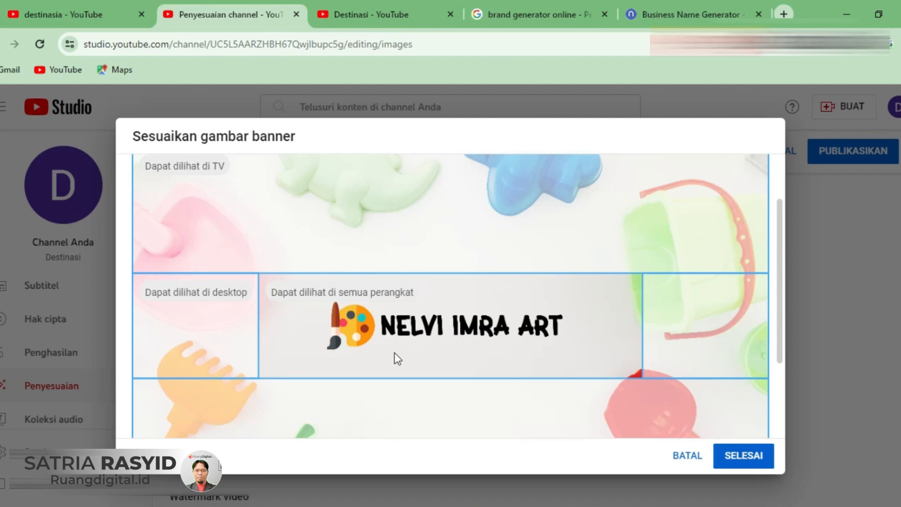
{"action": "left_click", "coordinate": [740, 460]}
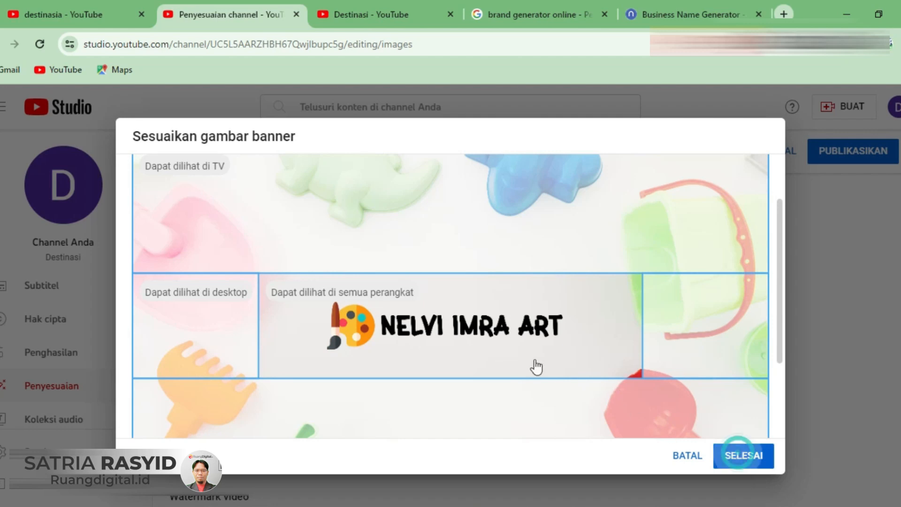
- Upload the "subs now" image as the video watermark and accept its crop
{"action": "scroll", "coordinate": [457, 378], "scroll_direction": "down", "scroll_amount": 3}
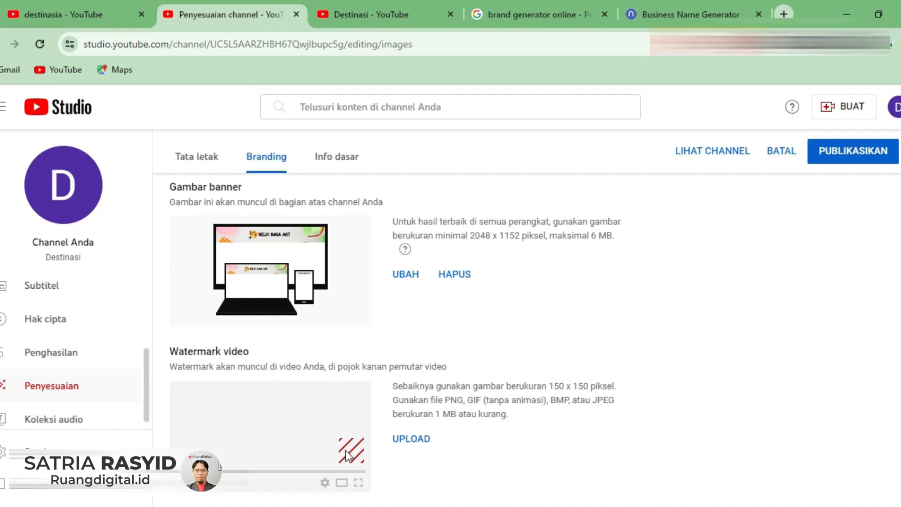
{"action": "left_click", "coordinate": [415, 439]}
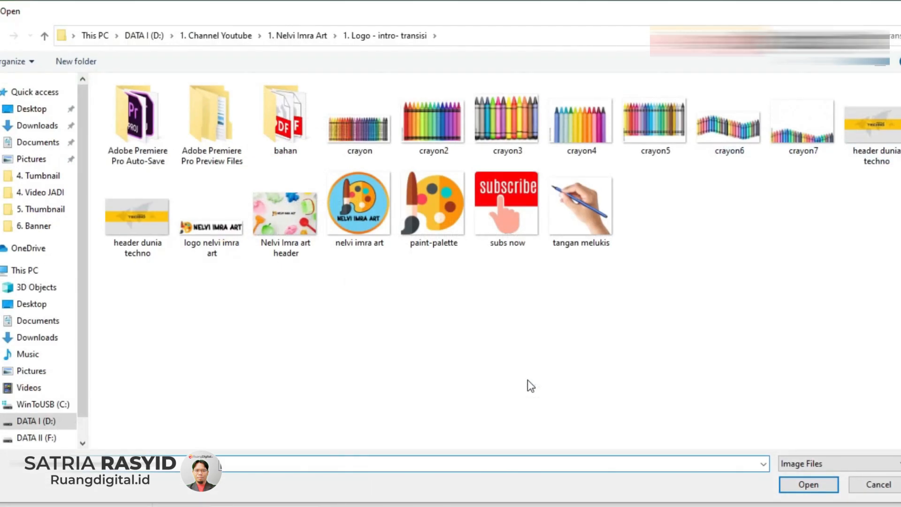
{"action": "double_click", "coordinate": [458, 237]}
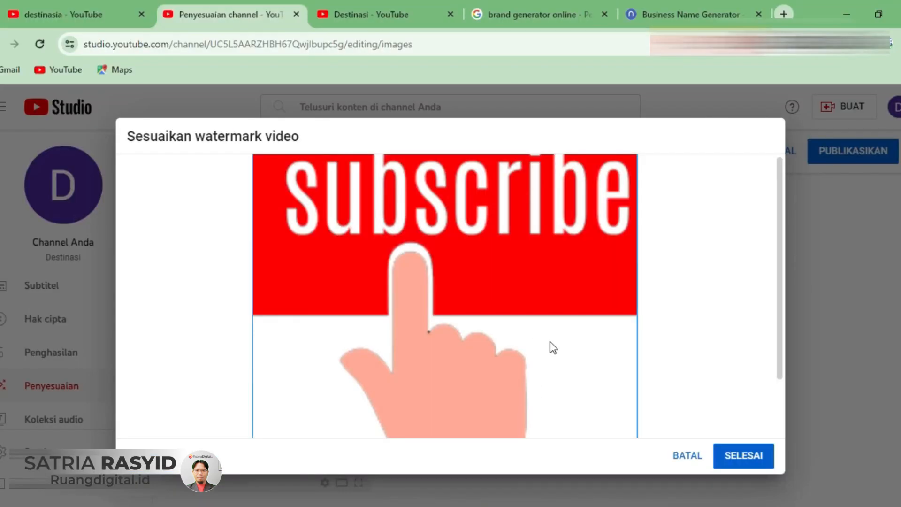
{"action": "left_click", "coordinate": [742, 456]}
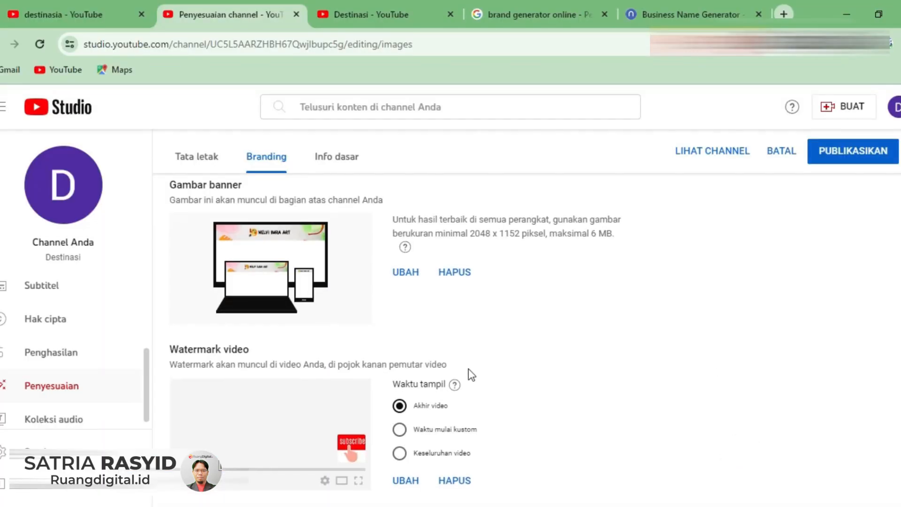
- Change the channel name to Destinasia in the basic info
{"action": "scroll", "coordinate": [471, 373], "scroll_direction": "up", "scroll_amount": 5}
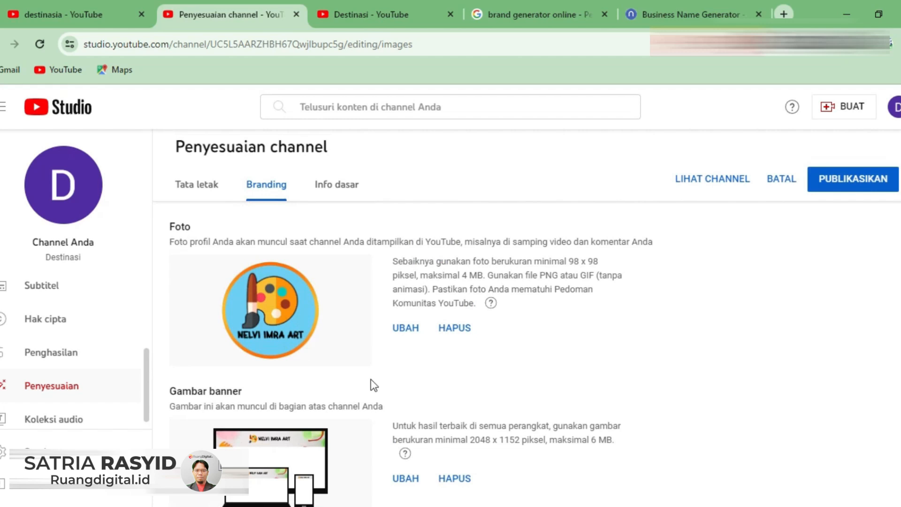
{"action": "left_click", "coordinate": [351, 188]}
{"action": "left_click", "coordinate": [260, 288]}
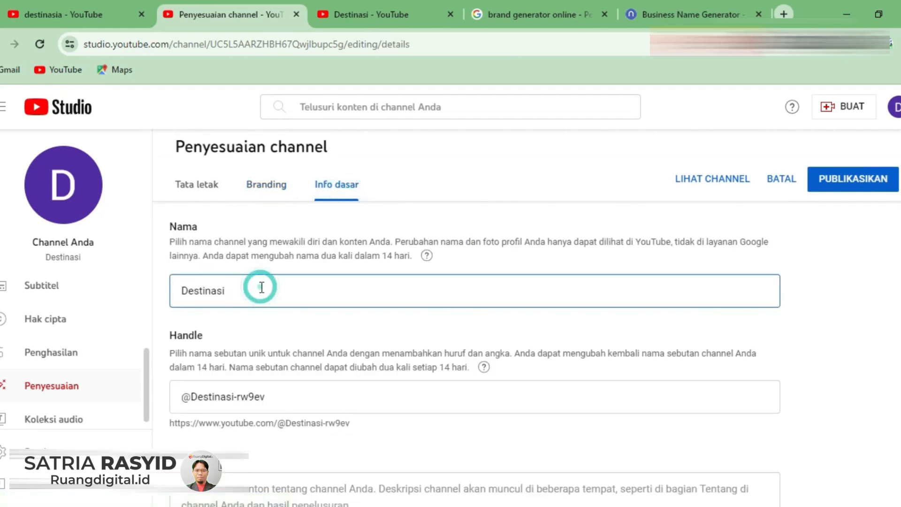
{"action": "type", "text": "a"}
{"action": "scroll", "coordinate": [287, 366], "scroll_direction": "down", "scroll_amount": 2}
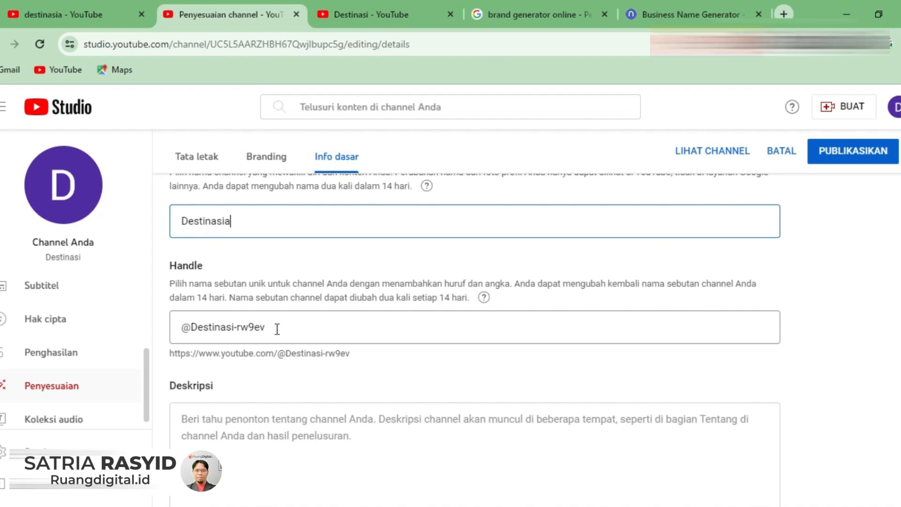
{"action": "left_click", "coordinate": [295, 323]}
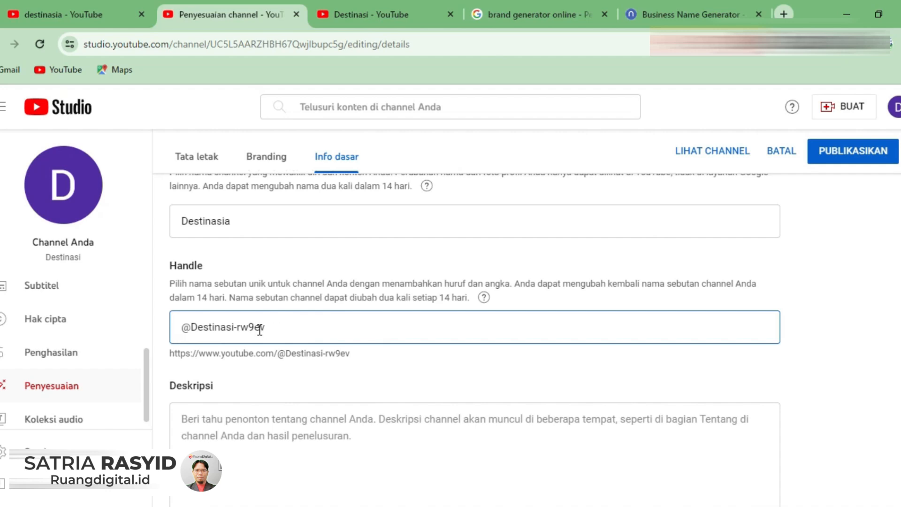
{"action": "left_click", "coordinate": [282, 328]}
{"action": "left_click", "coordinate": [282, 328]}
{"action": "double_click", "coordinate": [283, 327]}
{"action": "key", "text": "shift+Left"}
{"action": "type", "text": "a"}
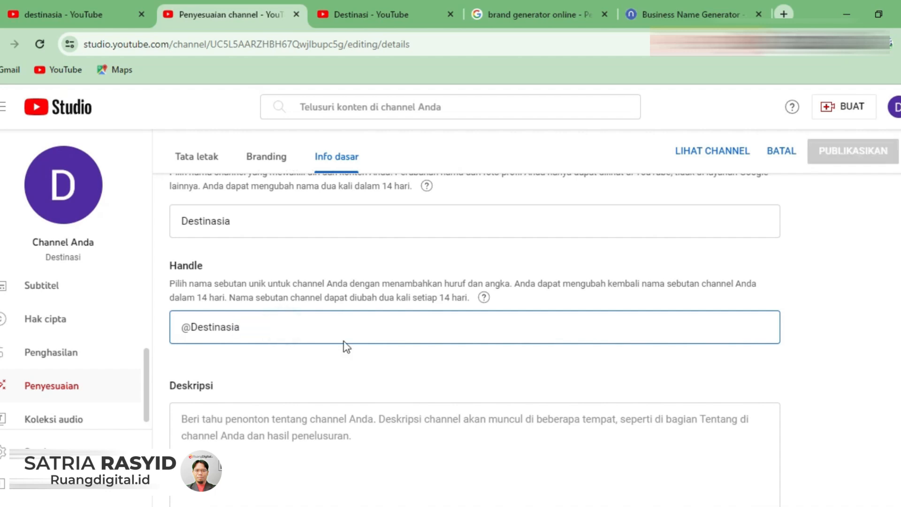
{"action": "mouse_move", "coordinate": [762, 331]}
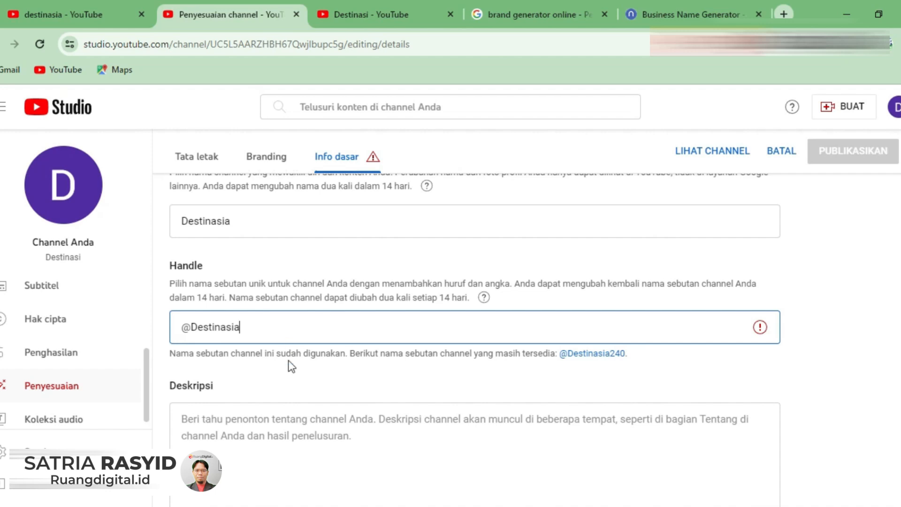
{"action": "type", "text": "Channel"}
{"action": "key", "text": "BackSpace"}
{"action": "key", "text": "BackSpace"}
{"action": "key", "text": "BackSpace"}
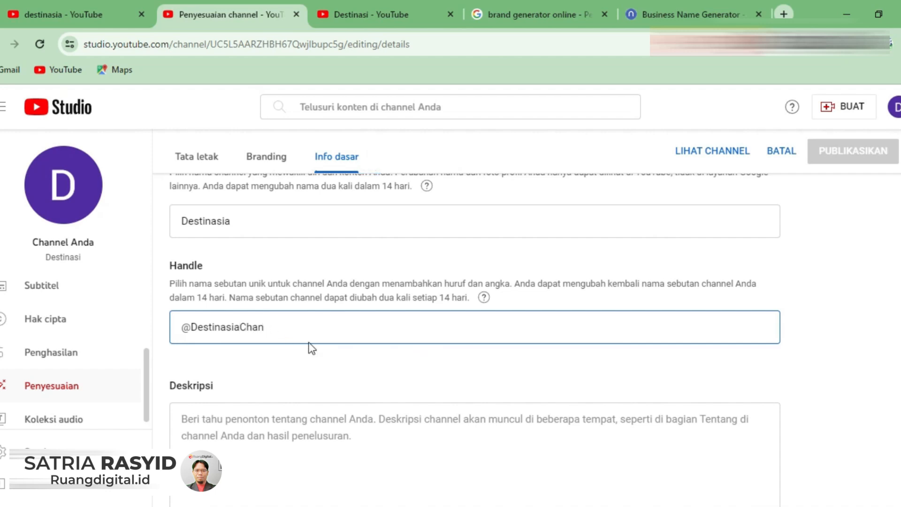
{"action": "type", "text": "nel"}
- Paste the prepared channel description that starts "Hello, welcome to the Destinasia channel." and closes with "Thank You"
{"action": "scroll", "coordinate": [684, 315], "scroll_direction": "down", "scroll_amount": 1}
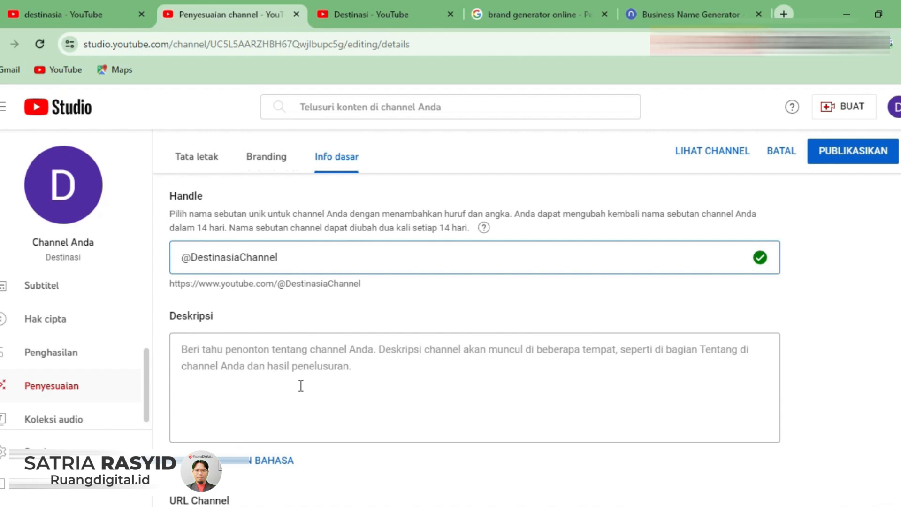
{"action": "left_click", "coordinate": [226, 377]}
{"action": "type", "text": "Hello, welcome to the Destinasia channel.  Thank you for watching. Don't forget to like, subscribe and share videos on this channel so that they can benefit many people.  Thank You"}
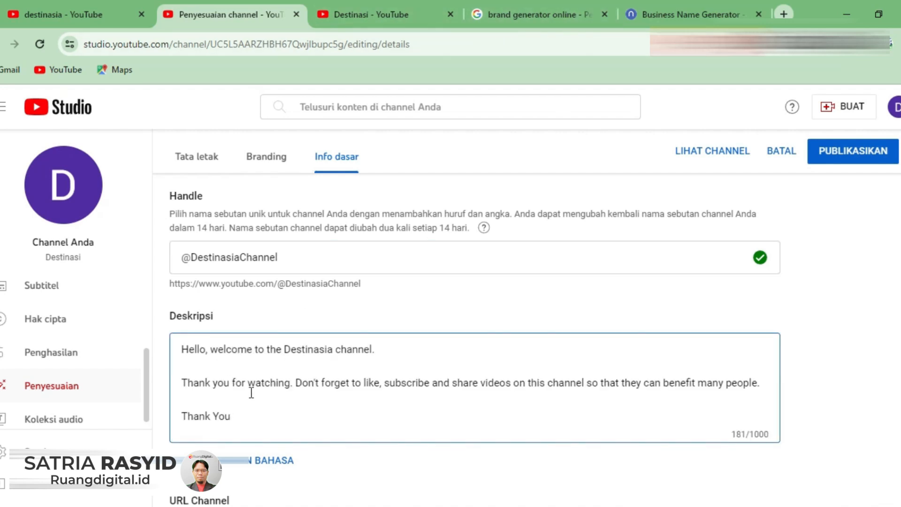
- Review the channel URL, link and contact info sections, and publish the channel customization changes
{"action": "scroll", "coordinate": [251, 393], "scroll_direction": "down", "scroll_amount": 3}
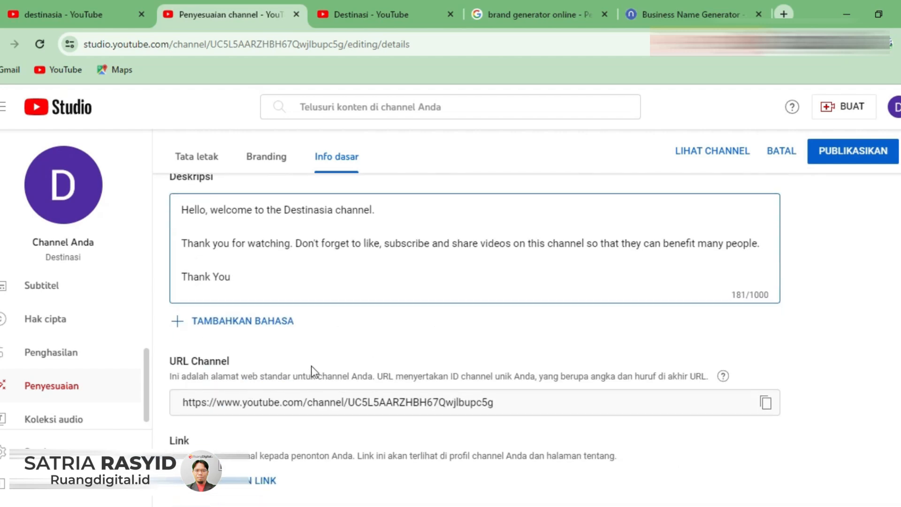
{"action": "scroll", "coordinate": [350, 344], "scroll_direction": "down", "scroll_amount": 2}
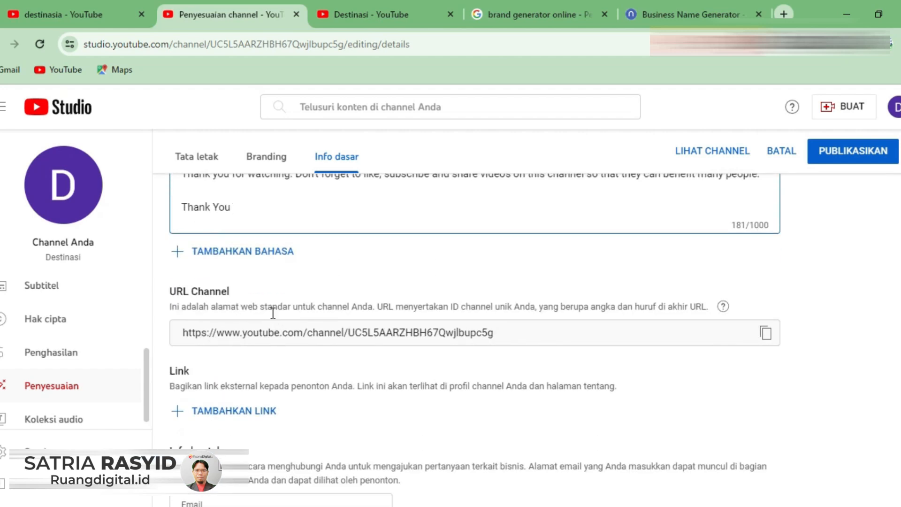
{"action": "scroll", "coordinate": [371, 345], "scroll_direction": "down", "scroll_amount": 1}
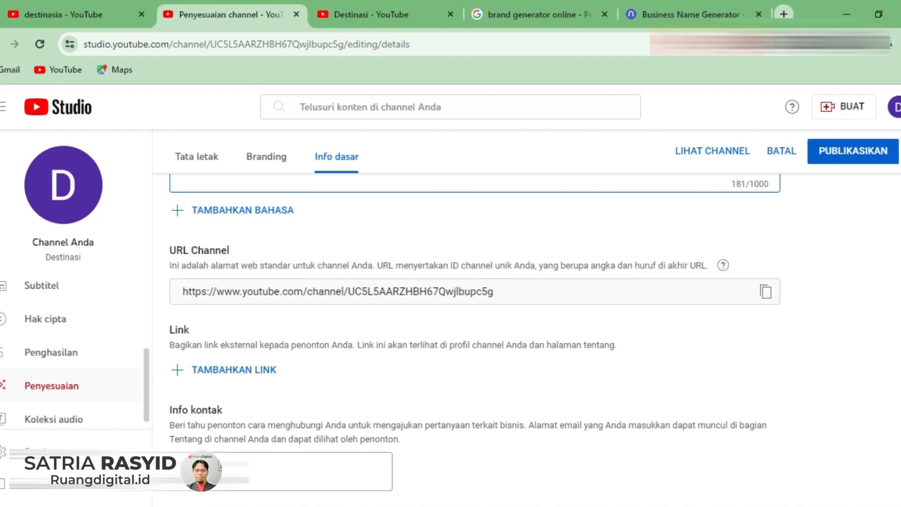
{"action": "scroll", "coordinate": [326, 436], "scroll_direction": "up", "scroll_amount": 8}
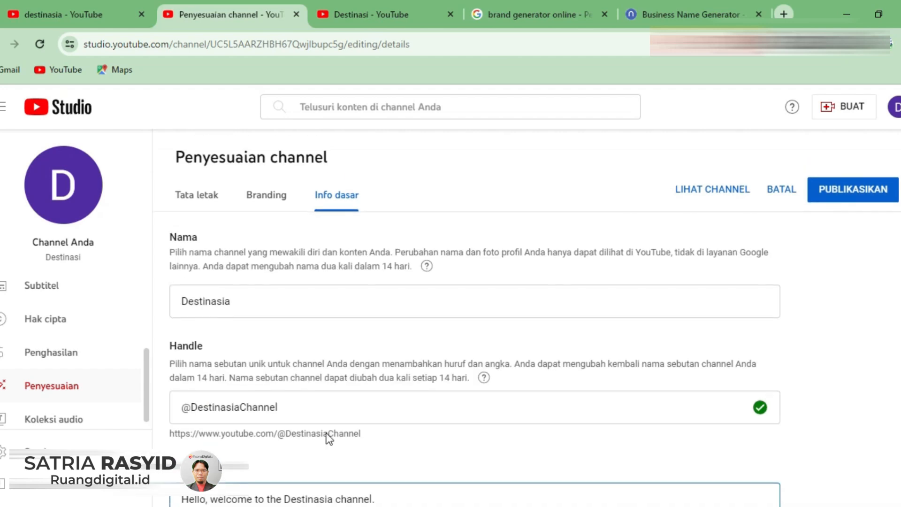
{"action": "left_click", "coordinate": [856, 193]}
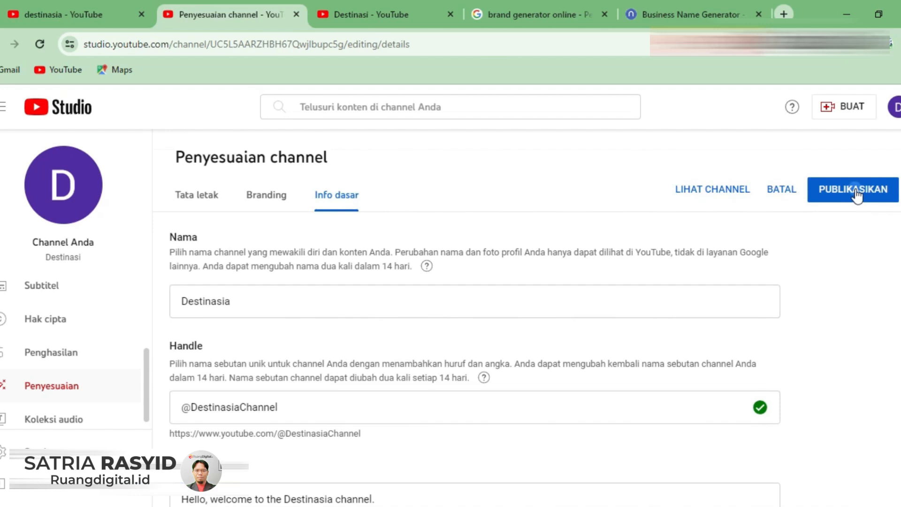